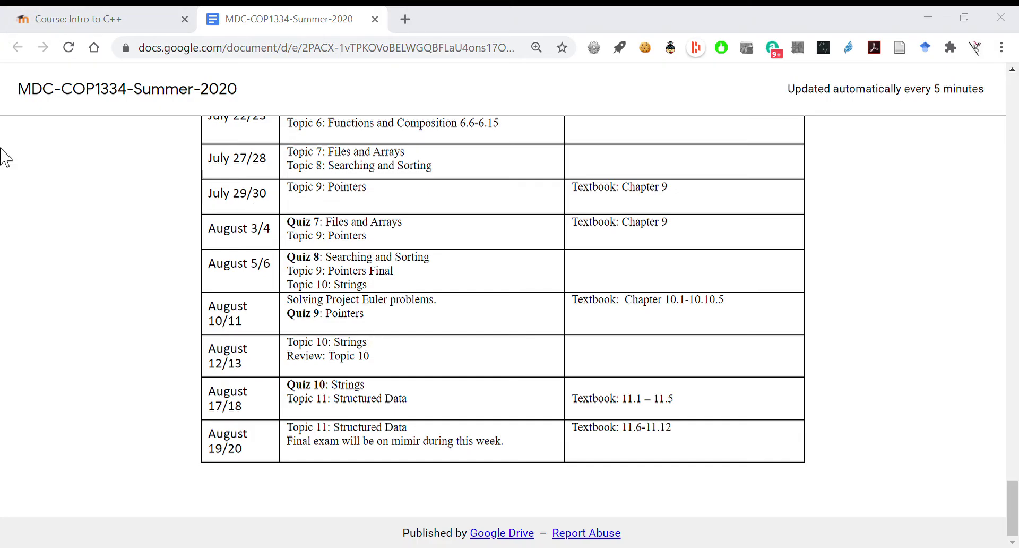
Step: Open projecteuler.net in a new tab and bring up the first page of its problem archives
left_click(405, 19)
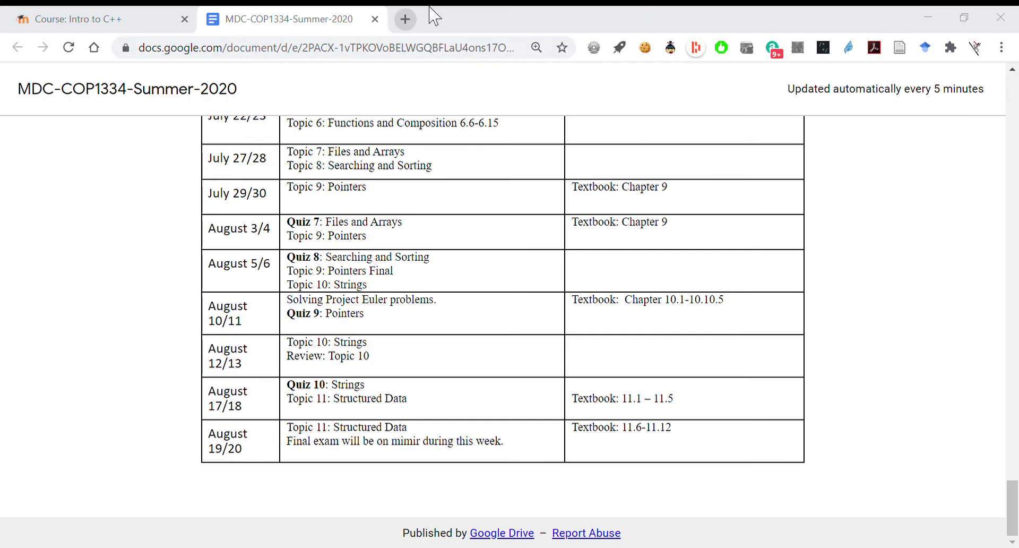
type("projecteuler.net")
key("Return")
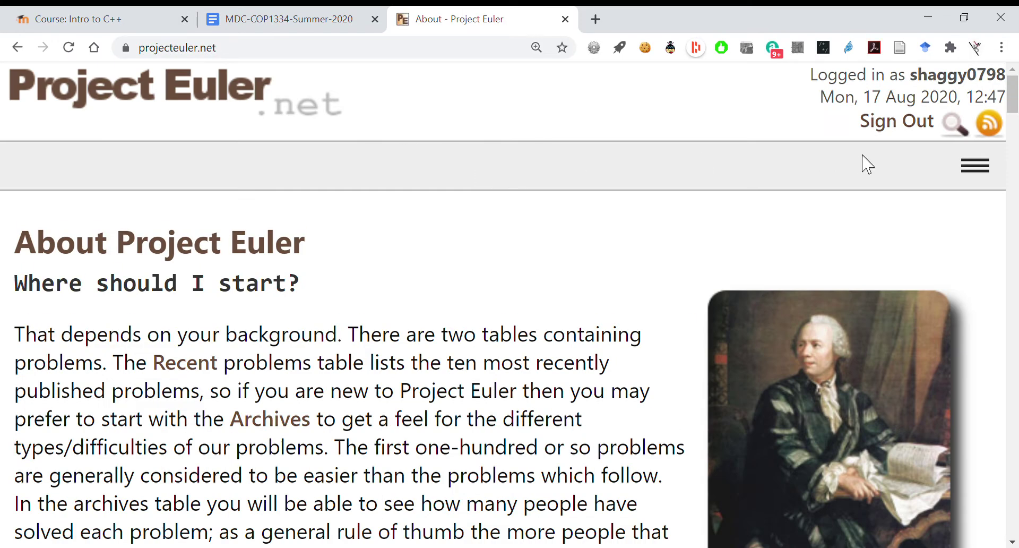
left_click(981, 174)
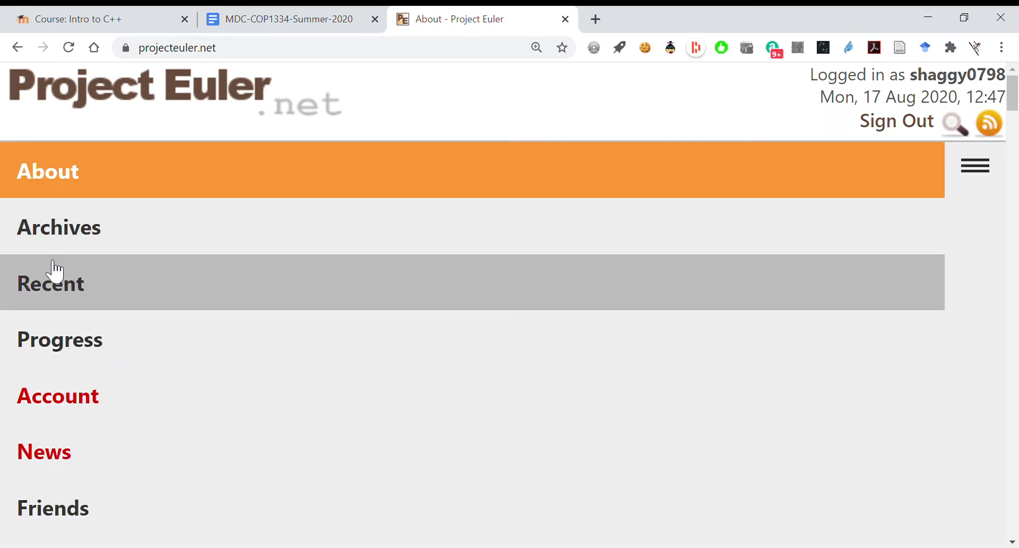
left_click(63, 235)
scroll(557, 314, "down", 20)
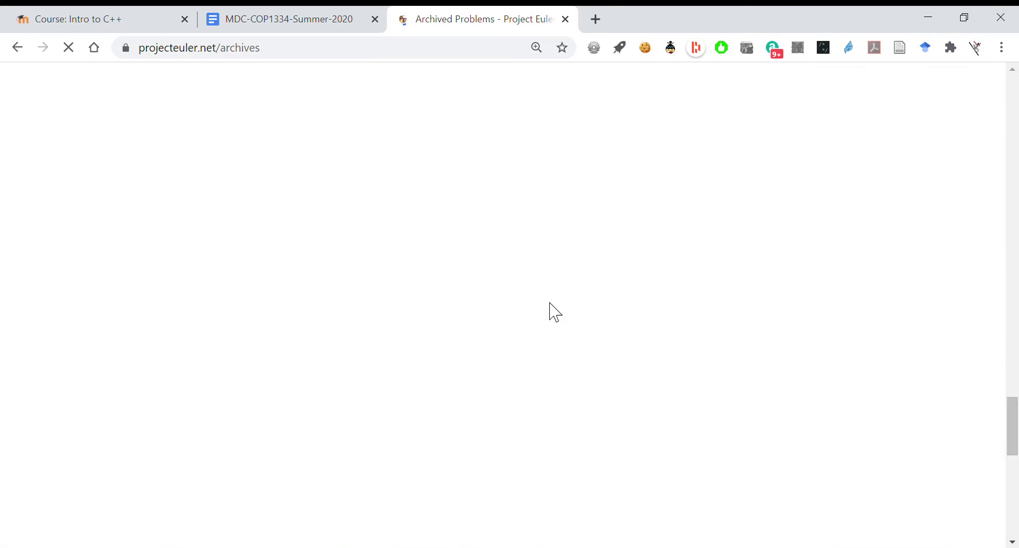
scroll(576, 328, "up", 20)
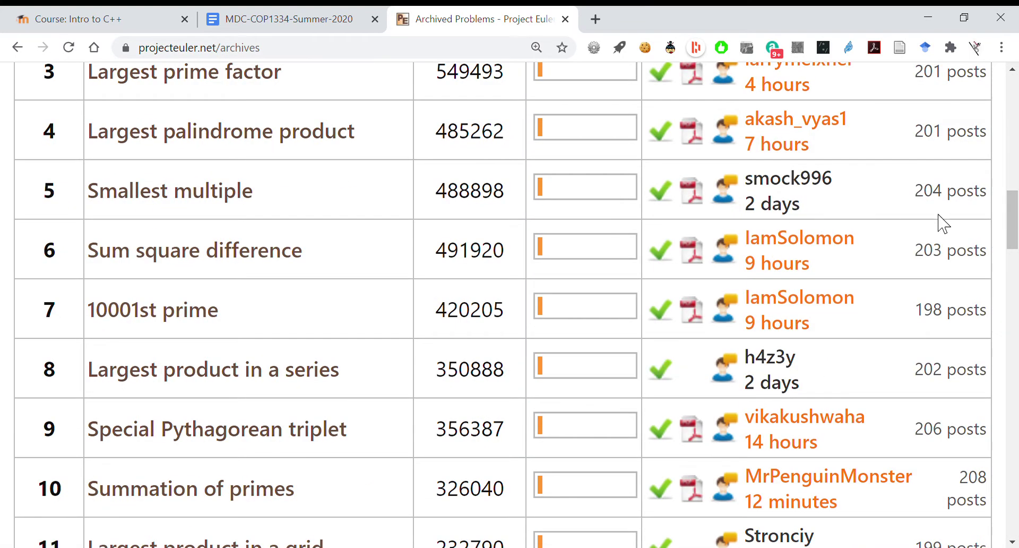
scroll(1008, 217, "up", 3)
scroll(1008, 218, "up", 3)
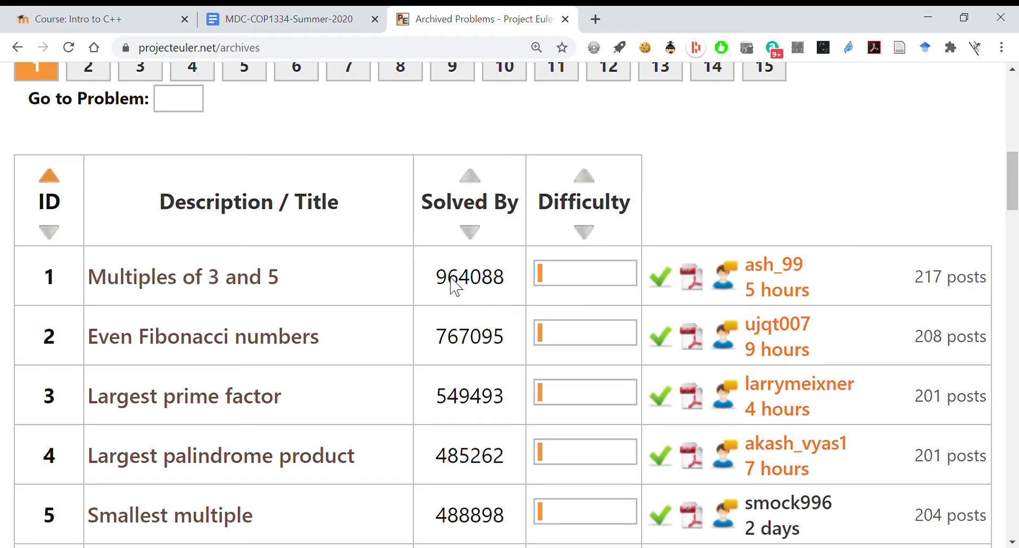
Step: Go to page 15 of the archives and open problem 702, Jumping Flea
left_click(763, 68)
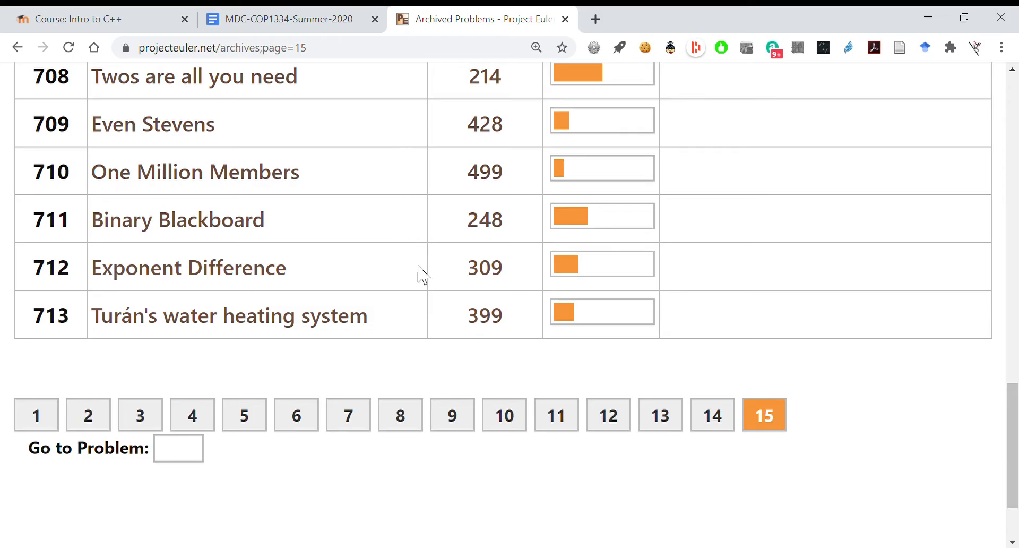
left_click_drag(1012, 436, 1012, 329)
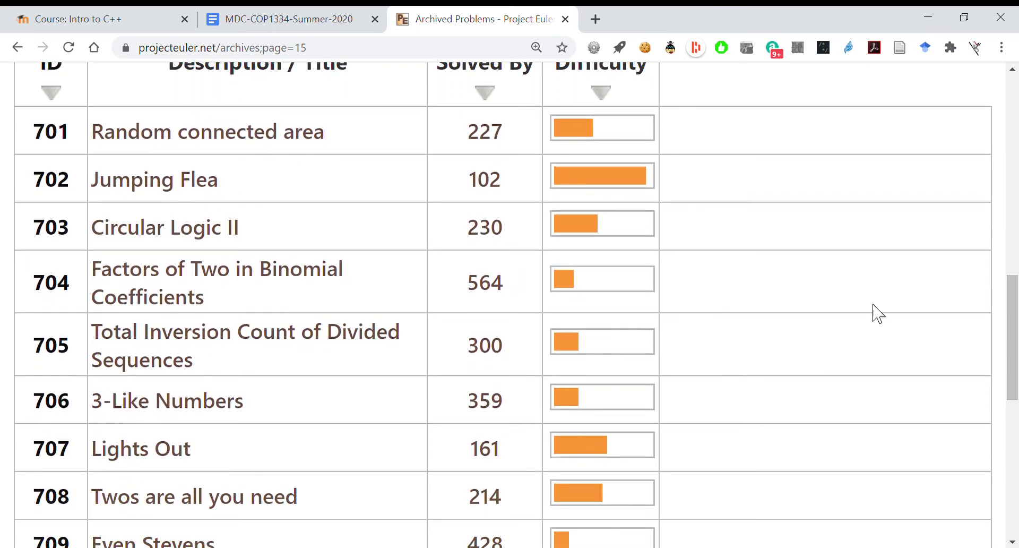
left_click(208, 181)
left_click(244, 47)
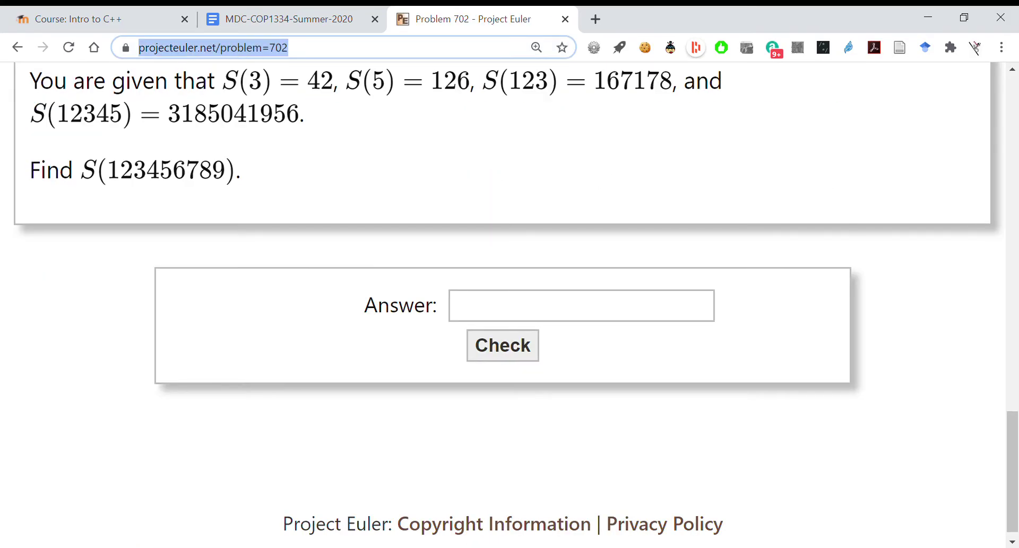
key("alt+Tab")
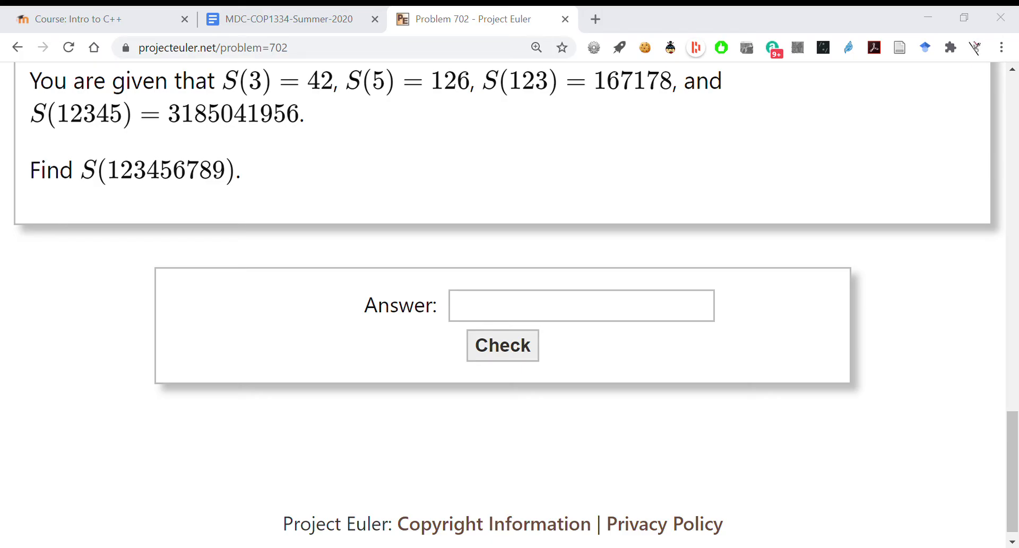
Step: Read the Jumping Flea problem statement, including its hexagon table illustration for N = 3
scroll(398, 265, "up", 20)
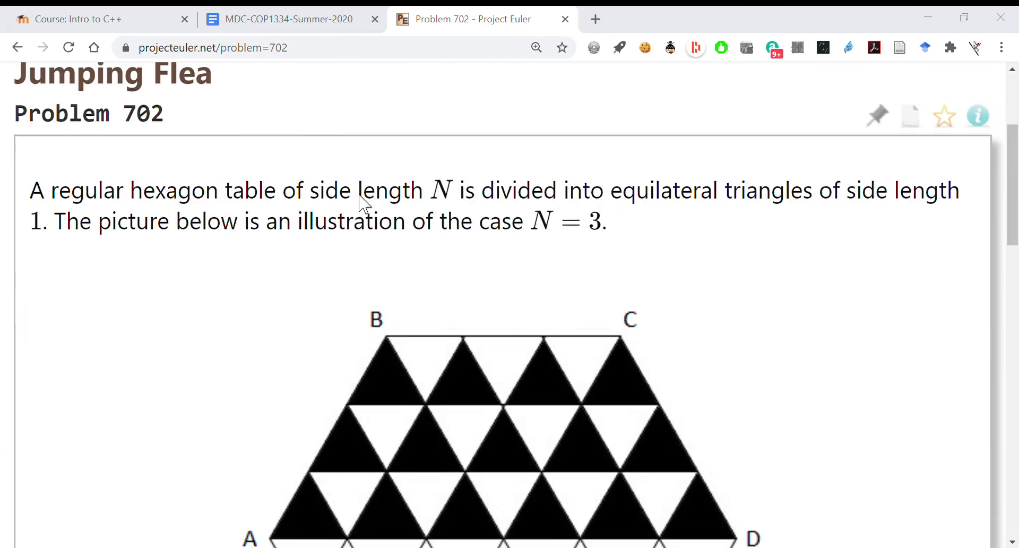
left_click_drag(1013, 197, 1017, 229)
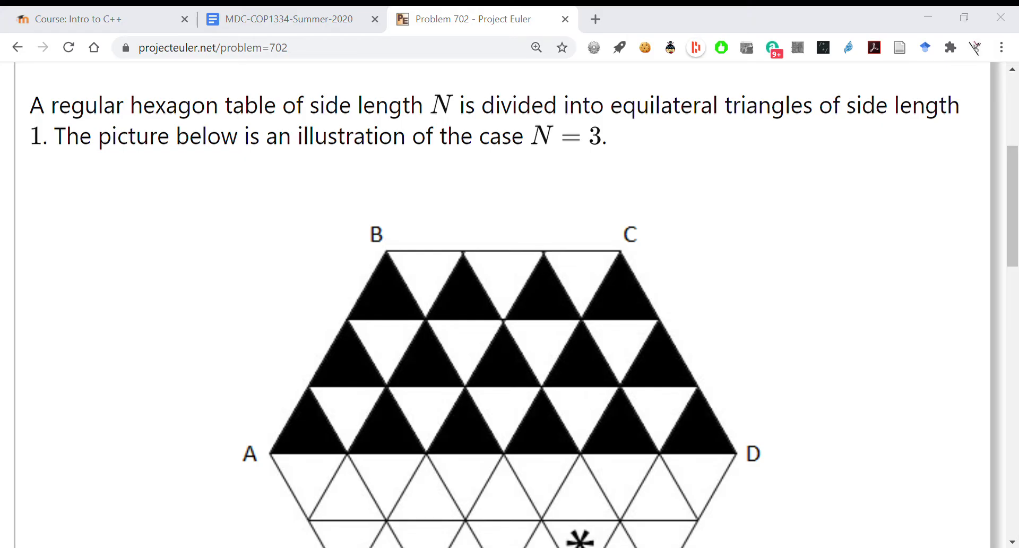
scroll(305, 183, "down", 20)
scroll(359, 266, "up", 20)
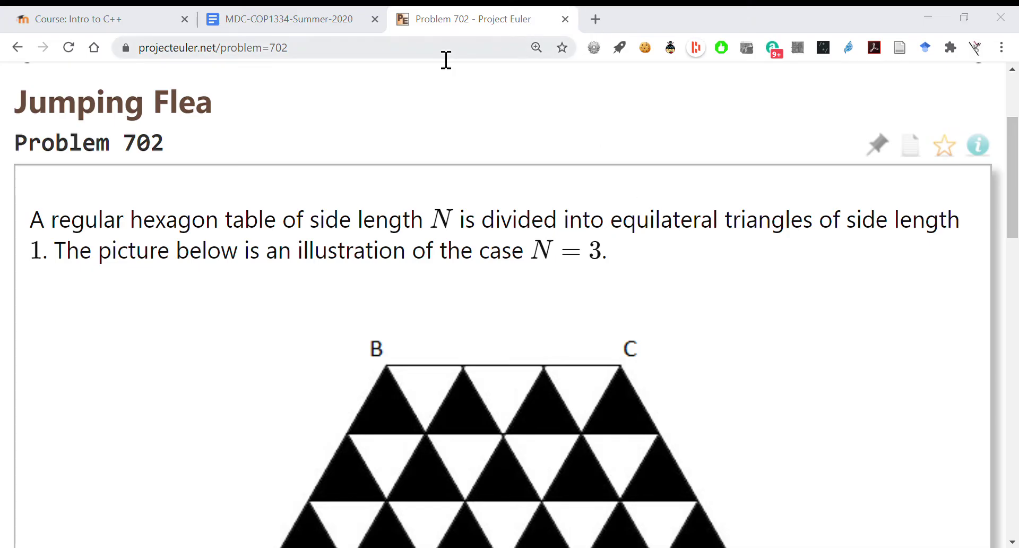
left_click(446, 59)
type("https://en.wikipedia.org/wiki/Non-English-based_programming_languages")
key("Return")
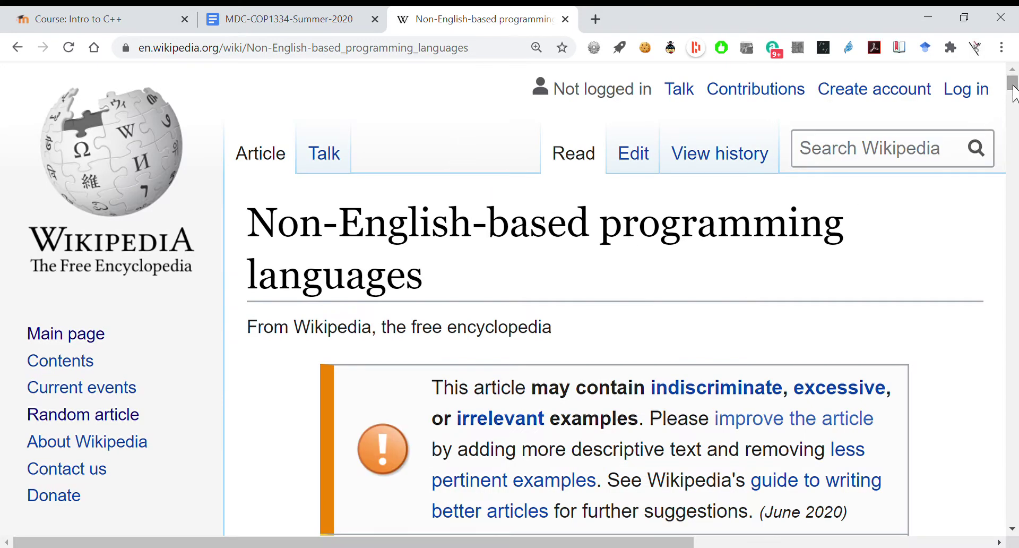
Step: Read the article's section on the prevalence of English-based programming languages and continue to the table of languages based on non-English languages
left_click_drag(1013, 93, 1015, 126)
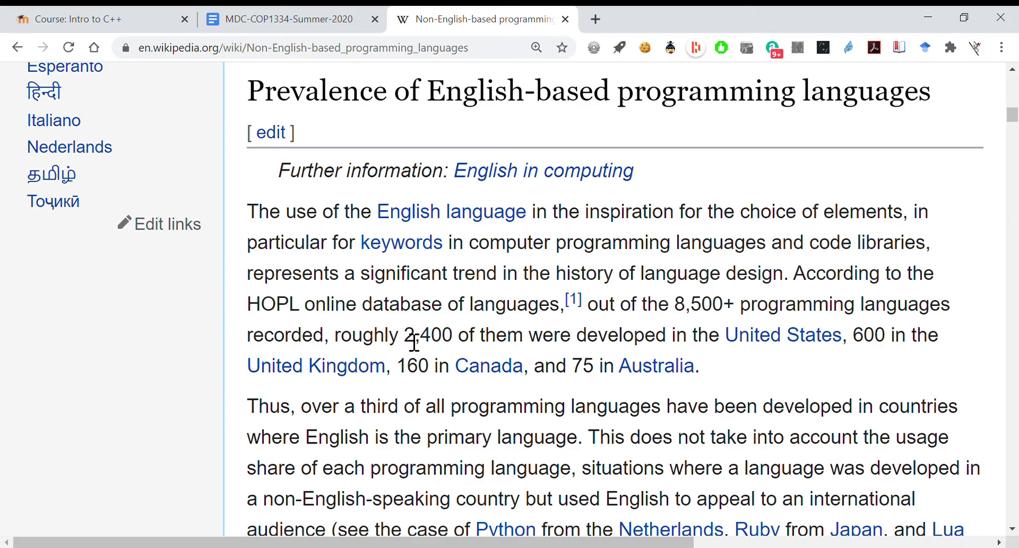
middle_click(215, 343)
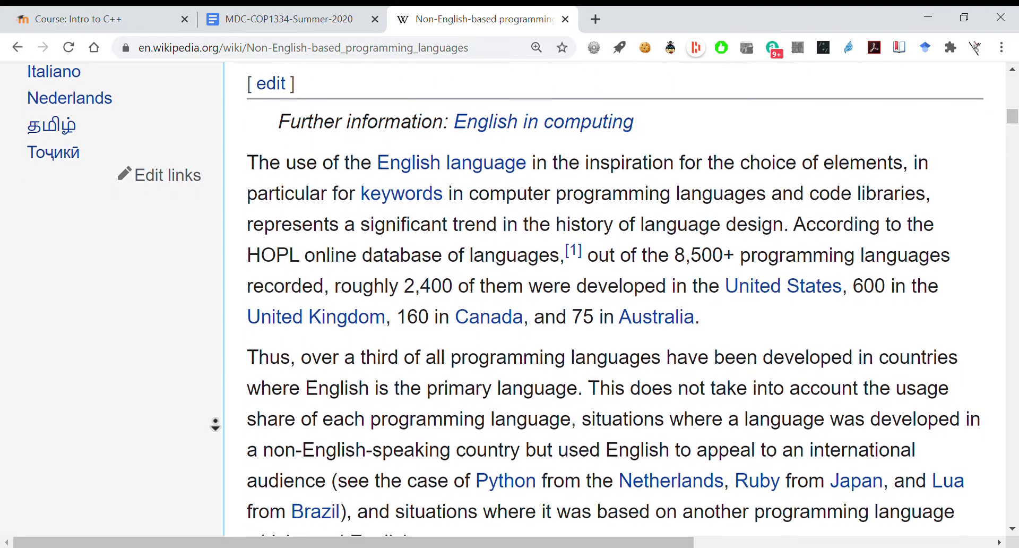
left_click(198, 412)
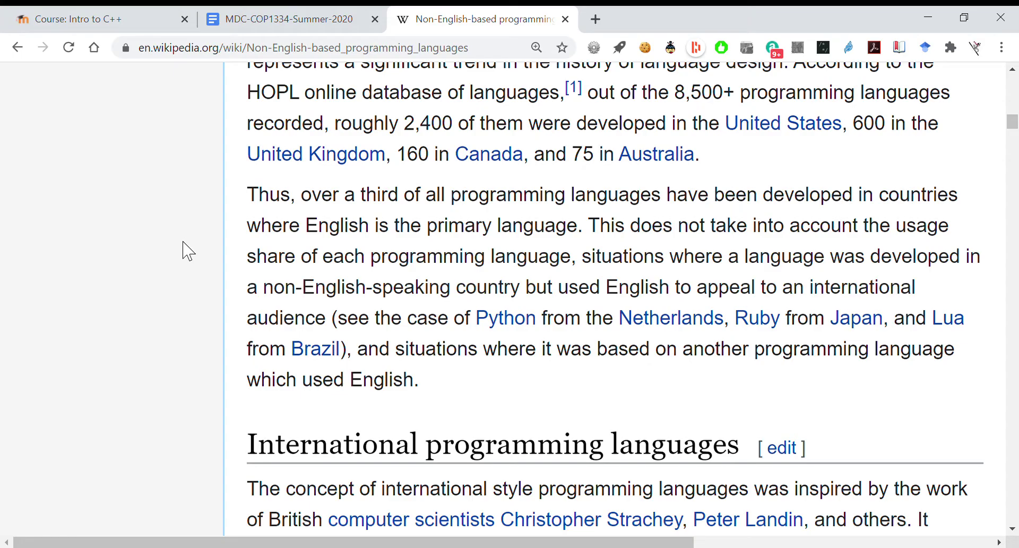
middle_click(200, 258)
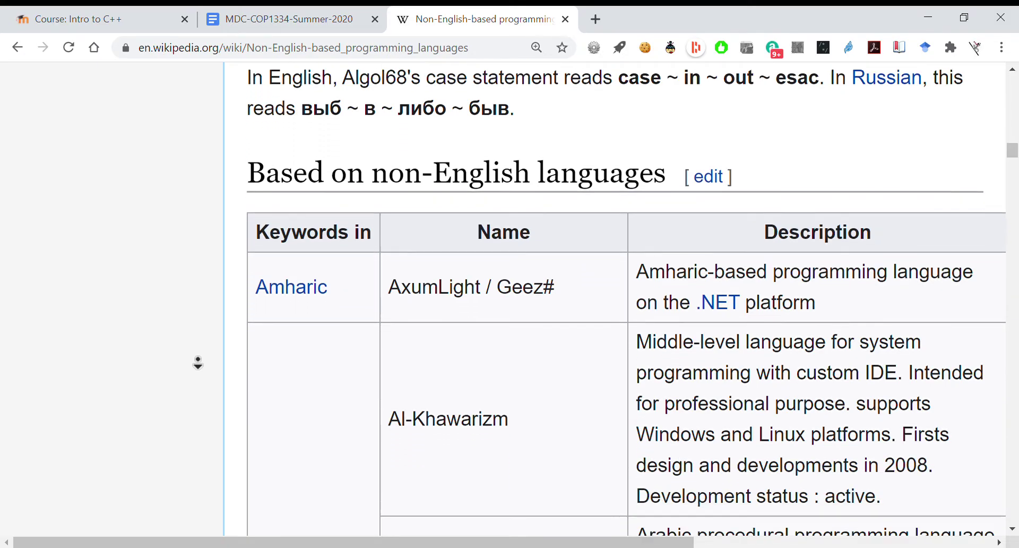
left_click(181, 343)
Step: Look through the table of non-English-based languages and highlight the name Latino among the Spanish entries
middle_click(182, 357)
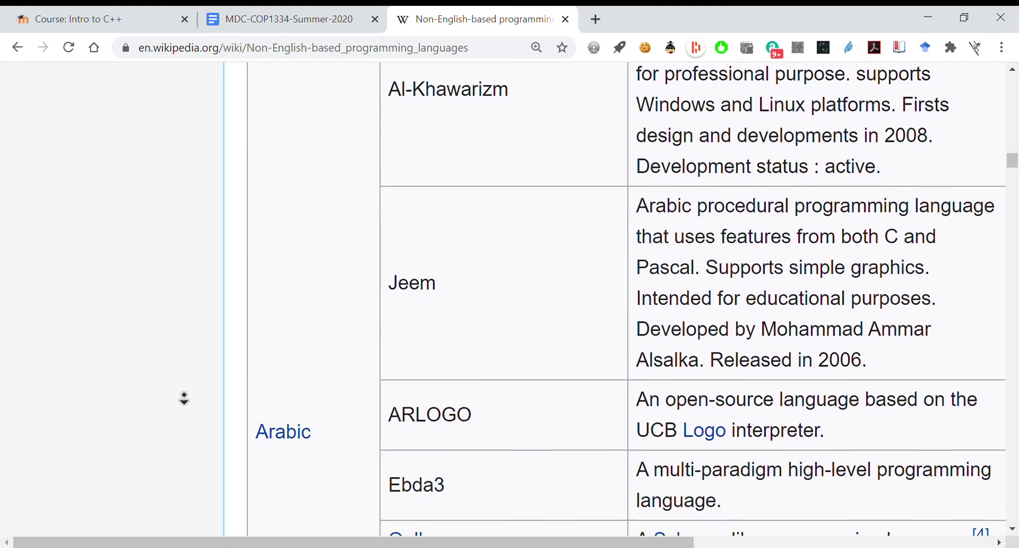
left_click(167, 379)
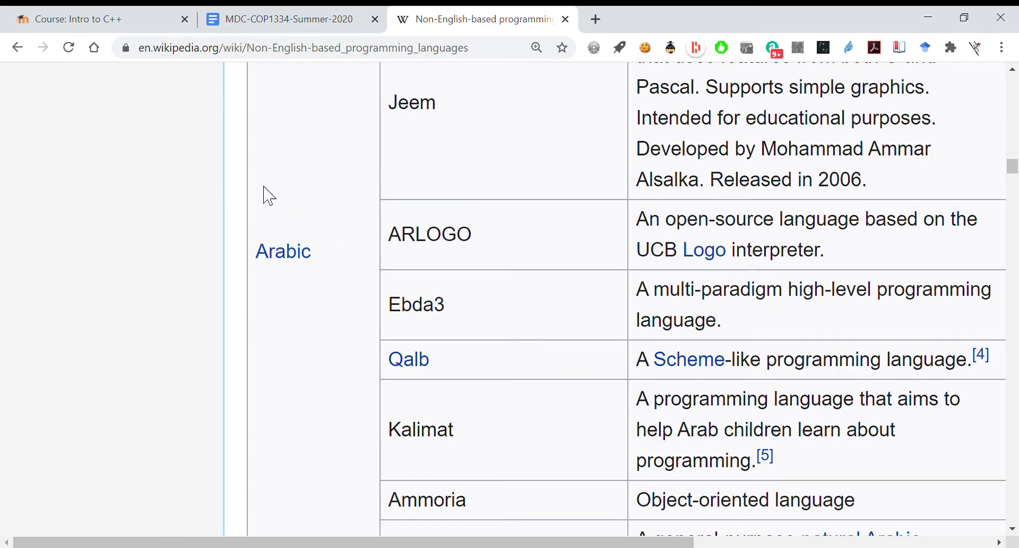
scroll(183, 192, "down", 10)
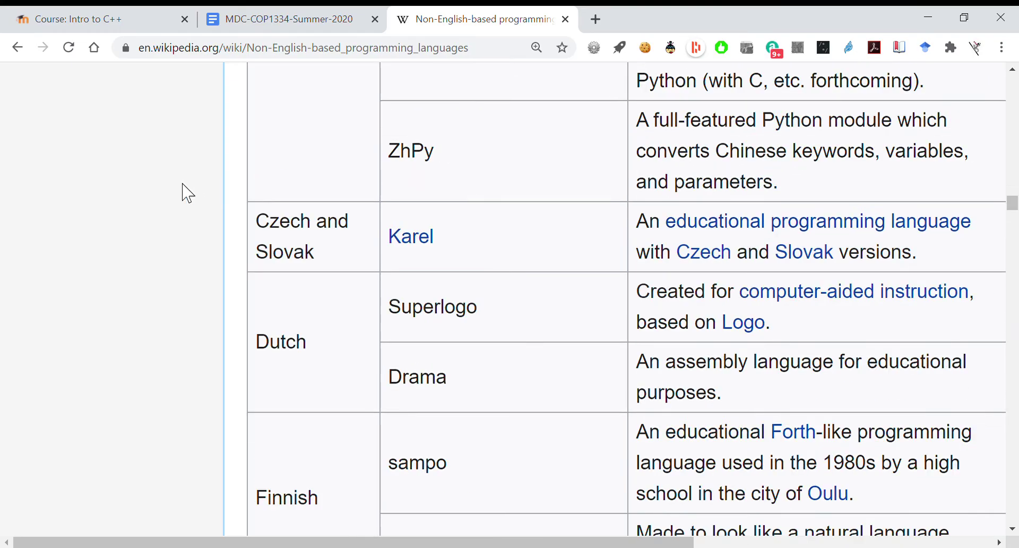
scroll(183, 192, "down", 10)
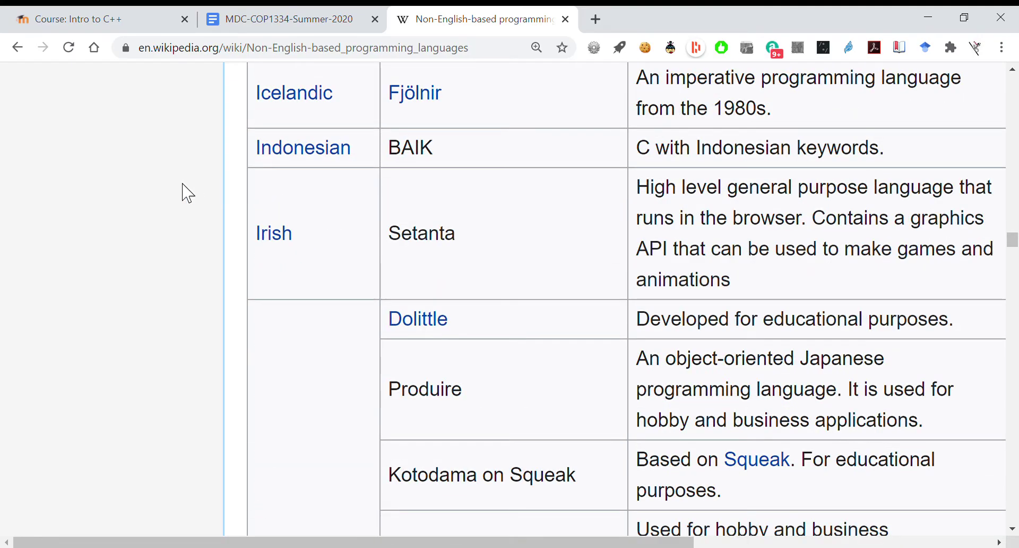
scroll(183, 192, "down", 10)
scroll(183, 192, "down", 20)
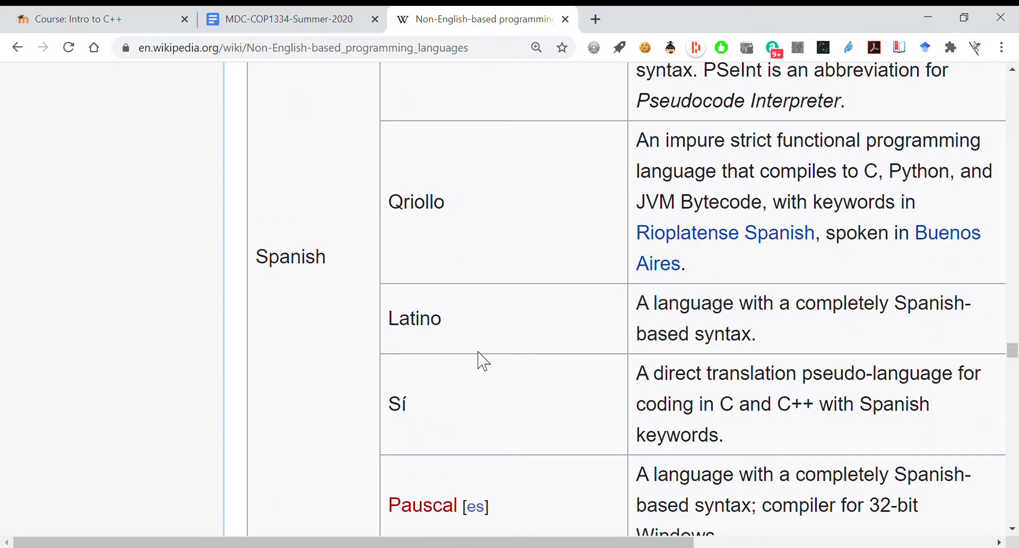
left_click(365, 325, "shift")
double_click(388, 318)
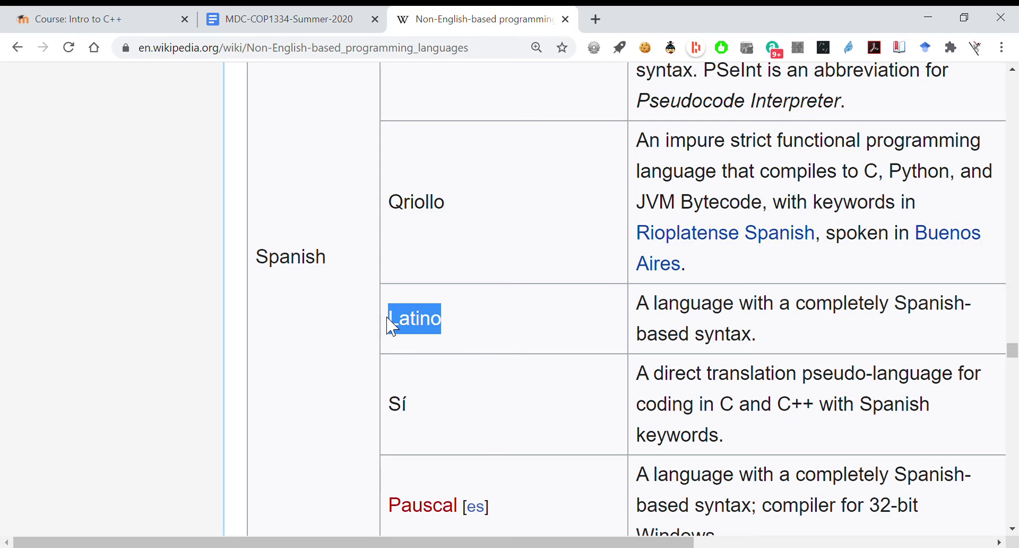
key("alt+Tab")
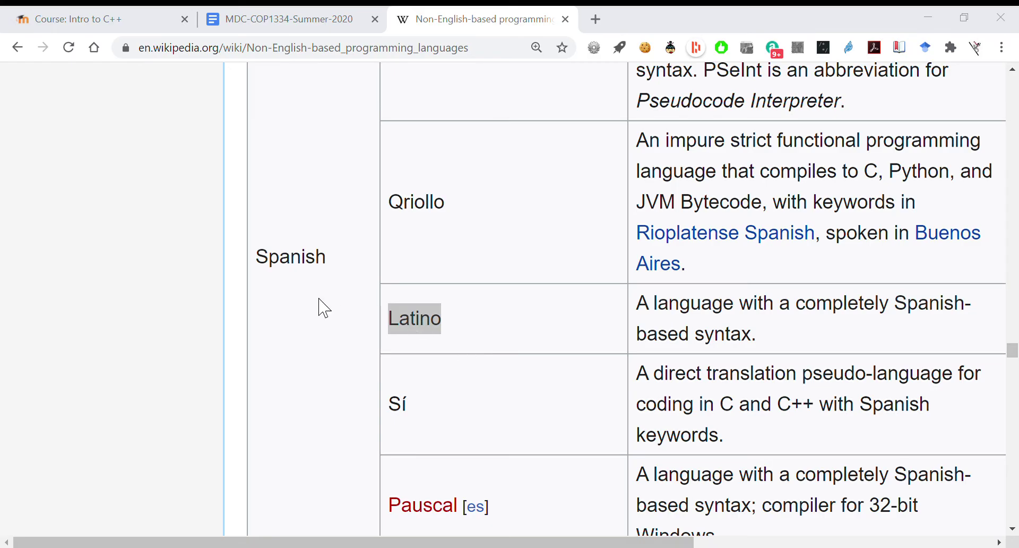
Step: View the section on languages based on symbols instead of keywords, and close the Wikipedia article
scroll(324, 308, "down", 5)
scroll(318, 237, "down", 10)
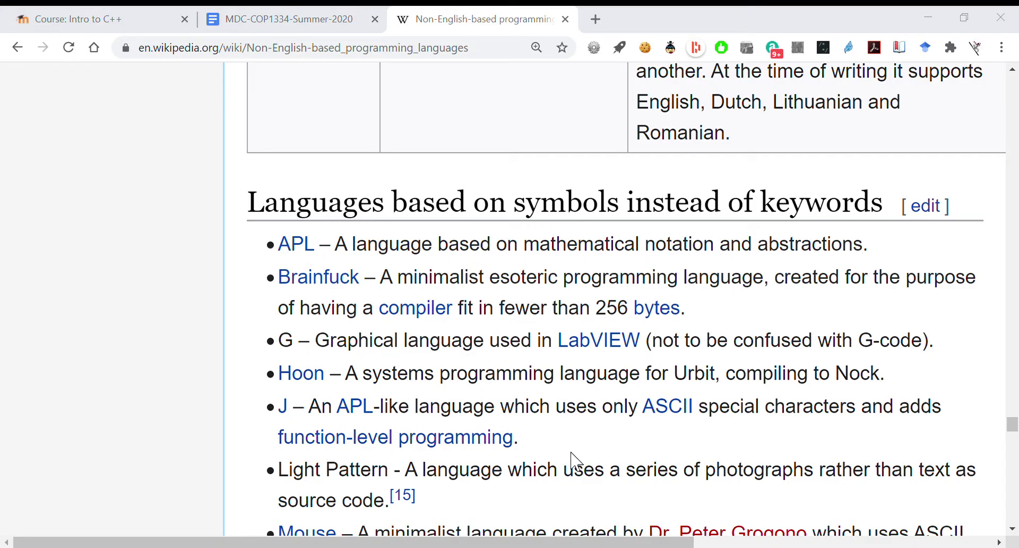
key("ctrl+w")
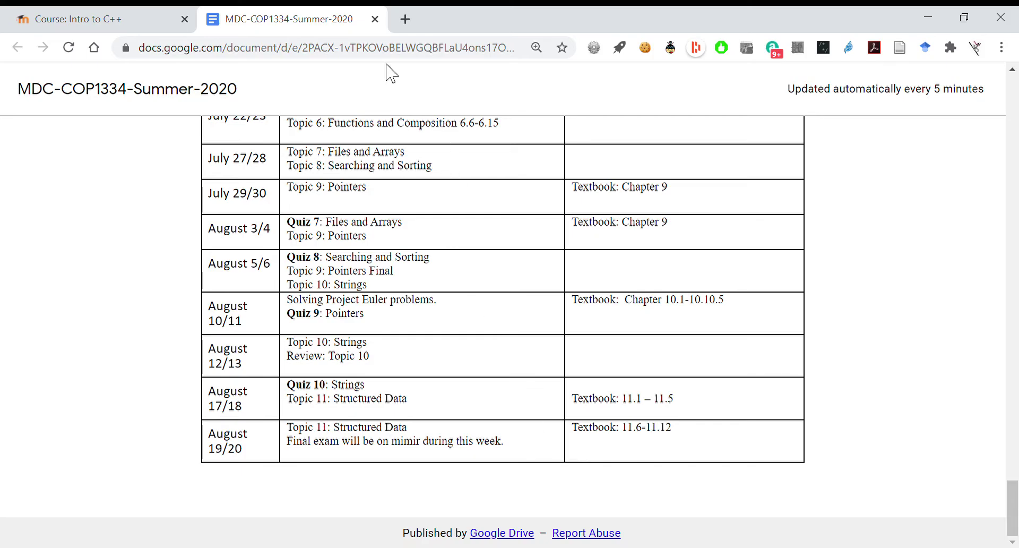
Step: Open class.mimir.io in a new tab and show the live coursework of the Summer 2020 C++ course
left_click(407, 23)
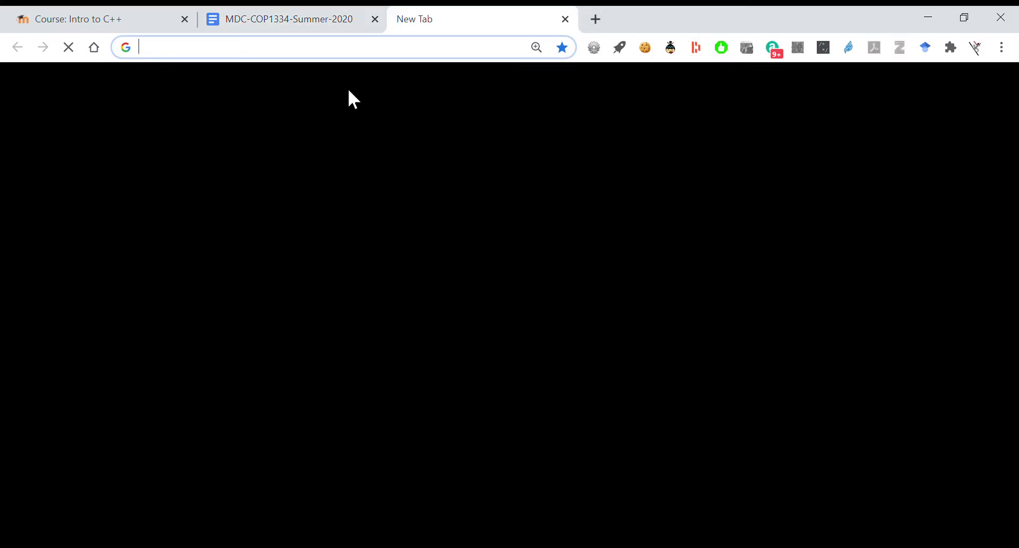
type("class.mimir.io")
key("Return")
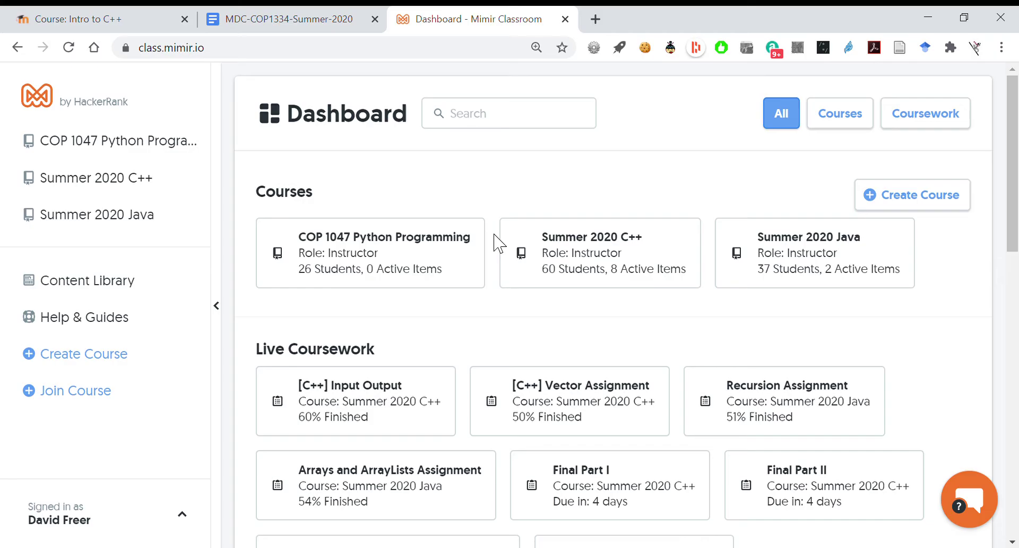
left_click(584, 240)
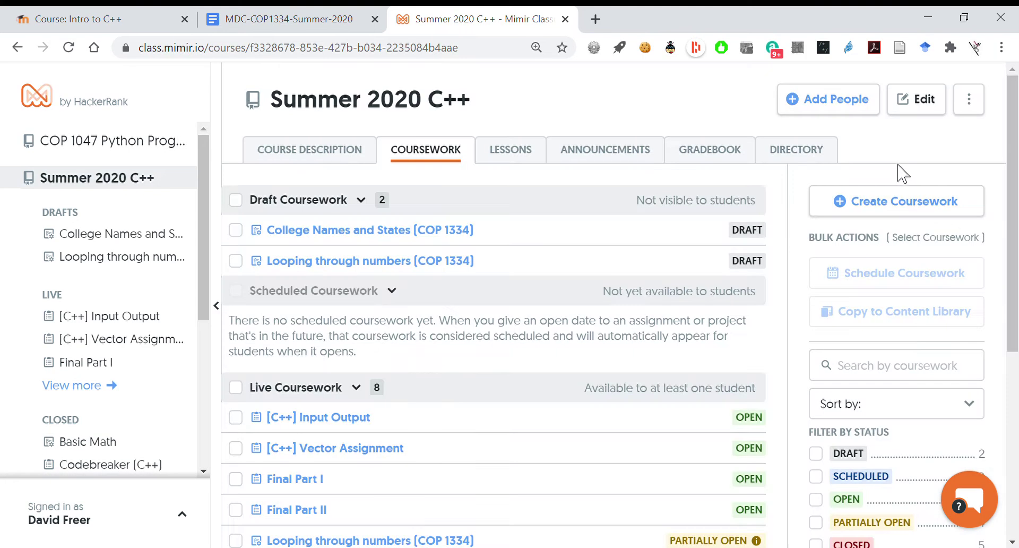
left_click_drag(1014, 164, 1013, 259)
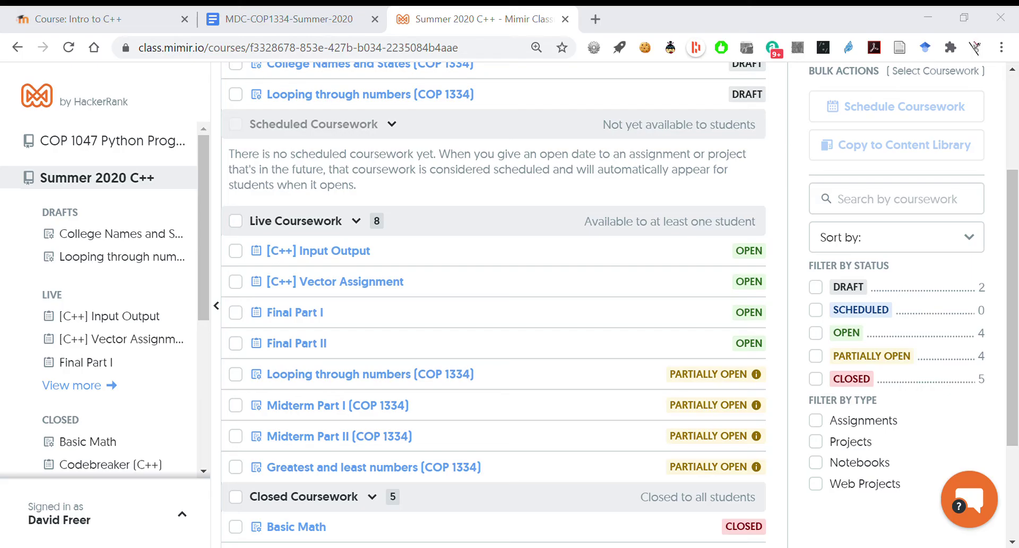
Step: Open the Final Part I assignment in a separate tab and start its preview at the first question
middle_click(321, 317)
left_click(587, 13)
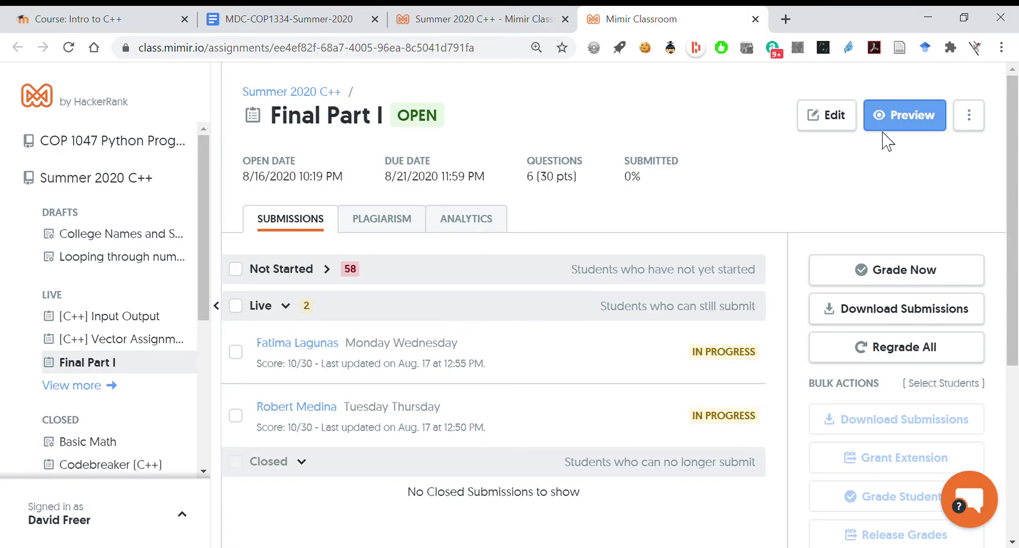
left_click_drag(1010, 221, 1009, 154)
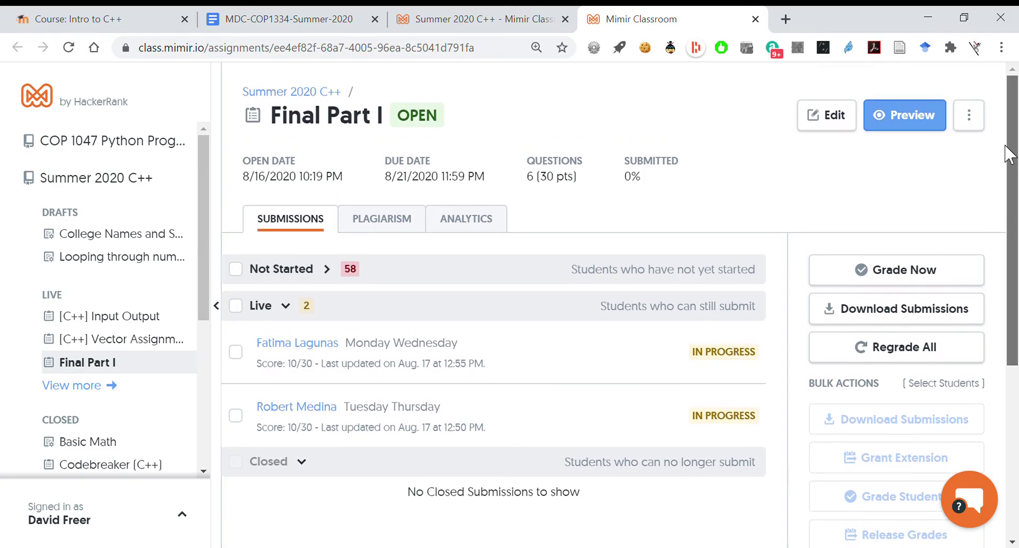
left_click(923, 128)
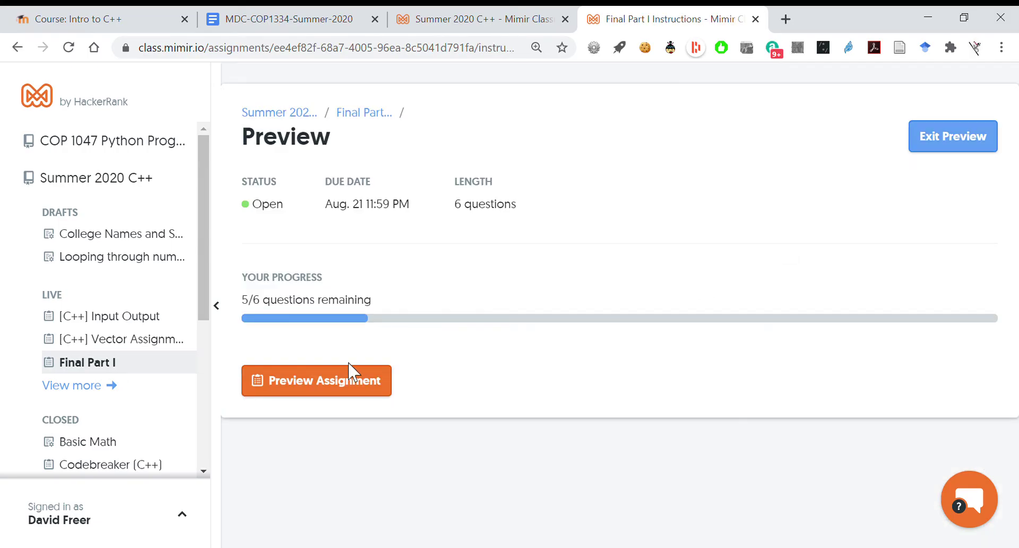
left_click(329, 390)
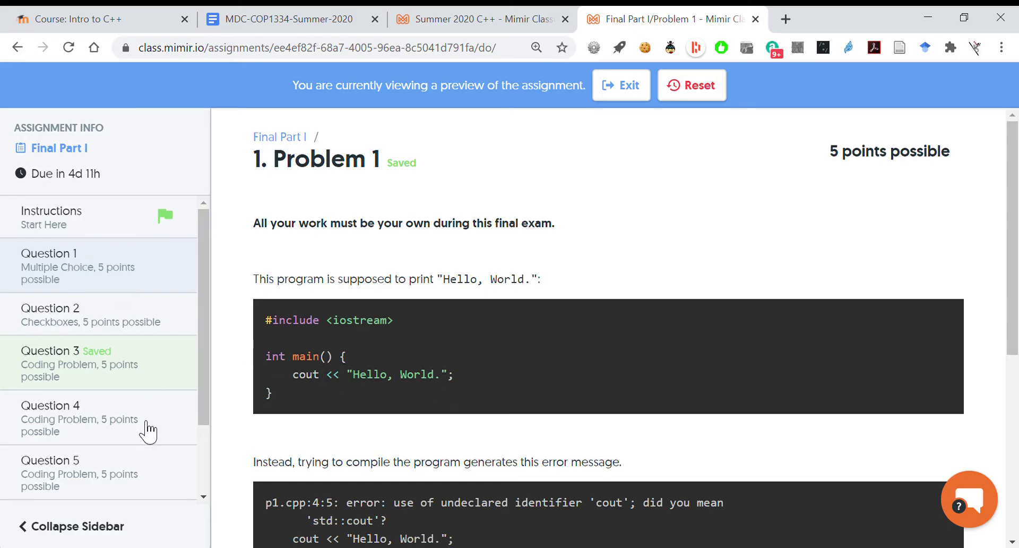
Step: Open Question 5 of the exam preview and highlight its sample output from the String line to the Last Letter line
left_click(129, 494)
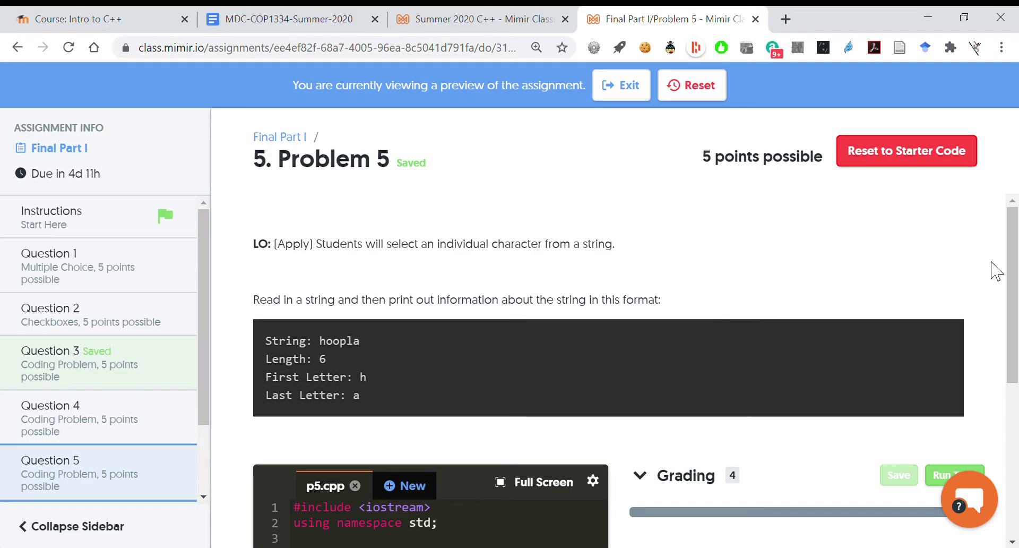
scroll(1017, 265, "down", 1)
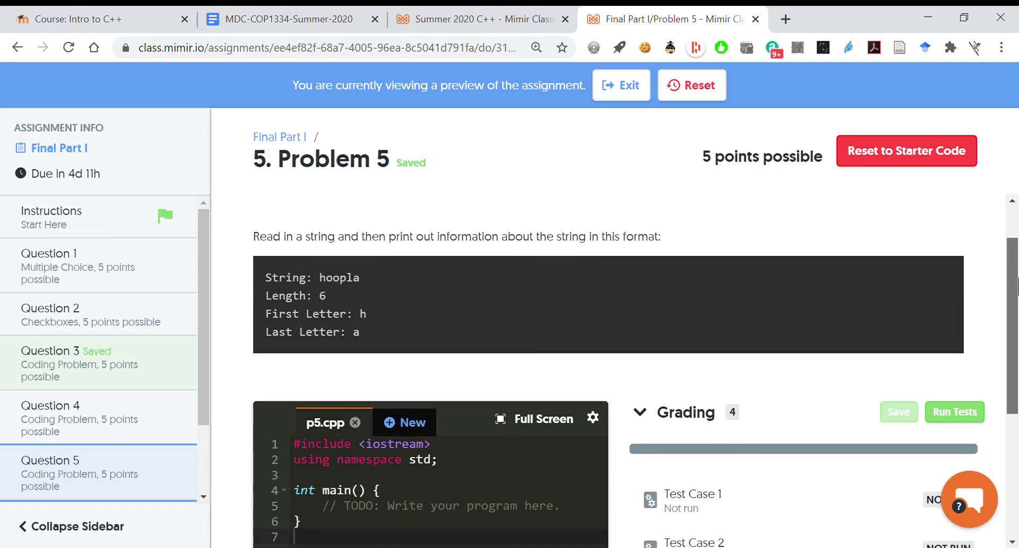
scroll(1017, 286, "up", 1)
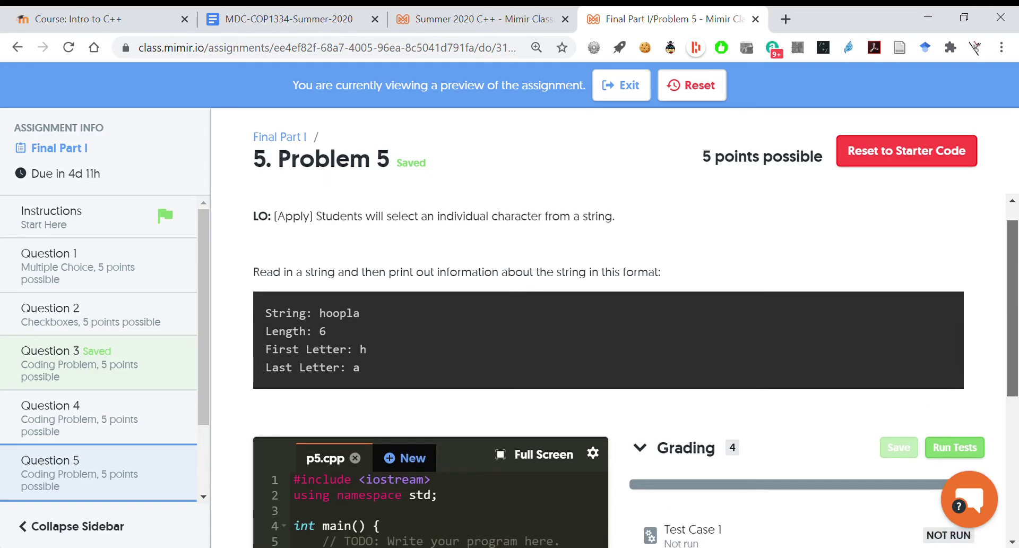
scroll(1017, 287, "down", 1)
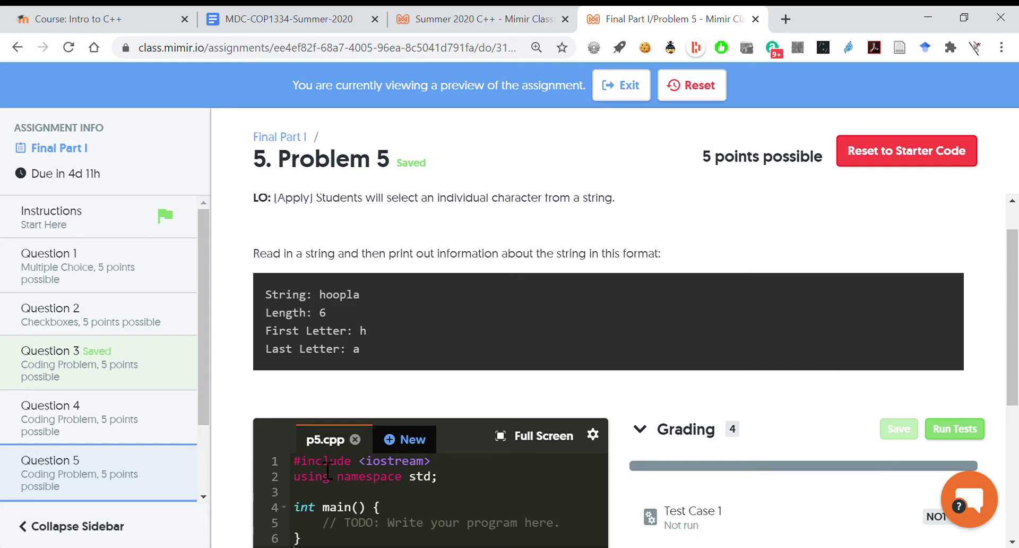
left_click_drag(364, 368, 250, 279)
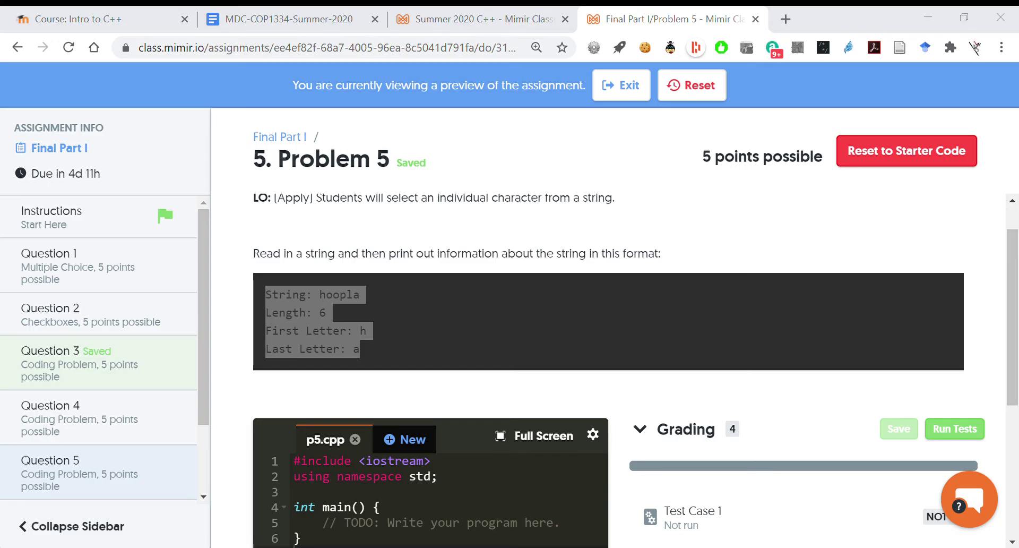
Step: Return to Question 1, highlight the notice that all work must be your own, and exit the Final Part I preview
left_click(57, 278)
left_click_drag(560, 226, 256, 221)
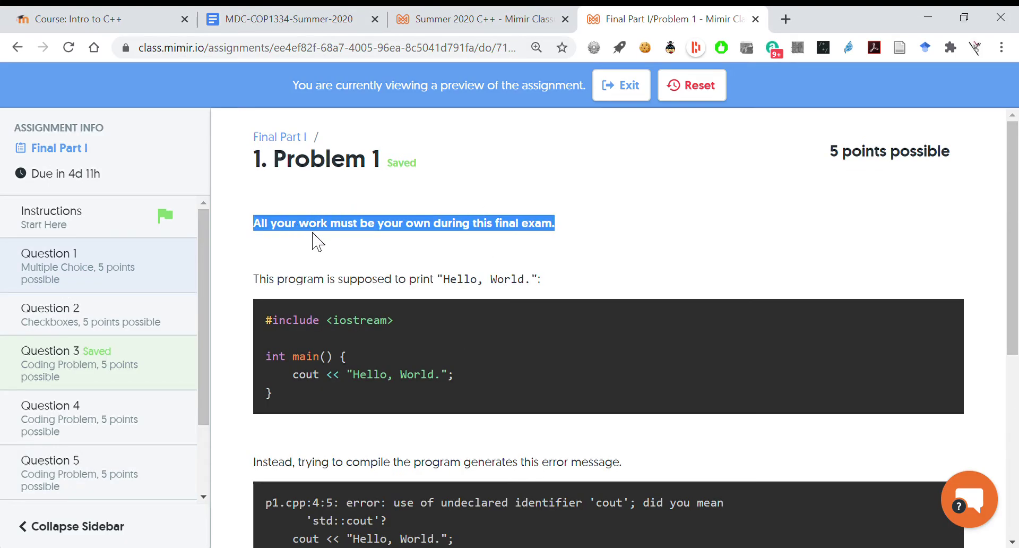
key("alt+Tab")
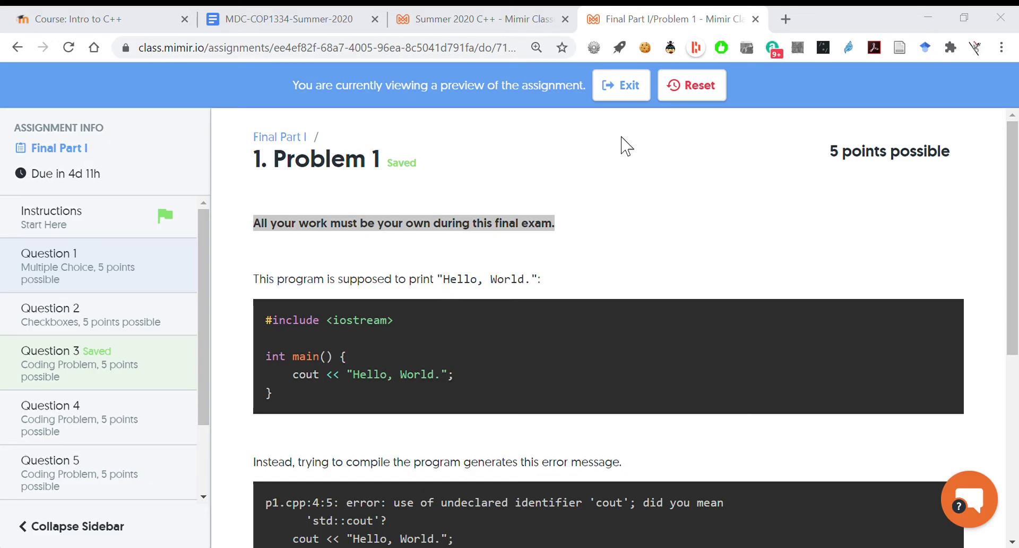
left_click(620, 85)
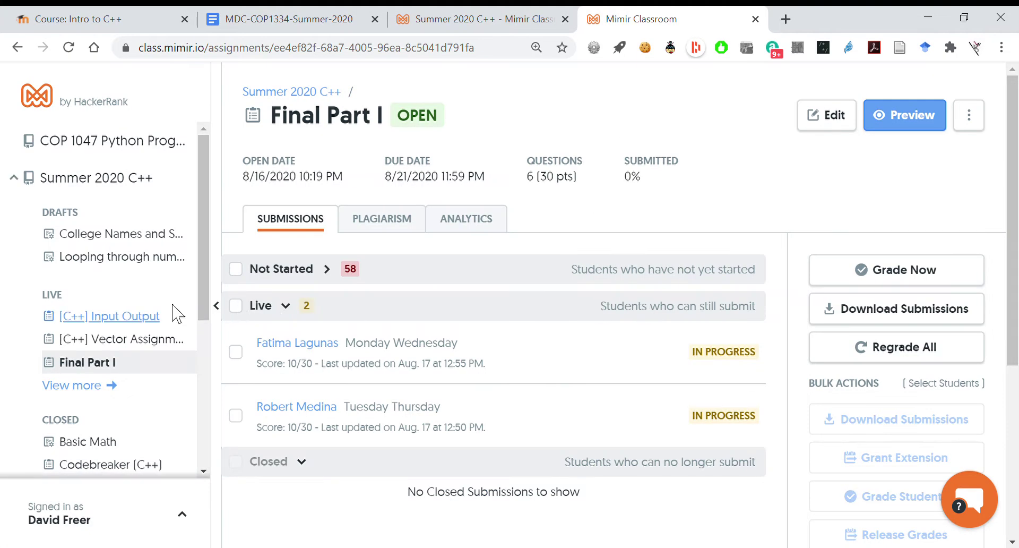
Step: Open Final Part II from the full list of live coursework and start its assignment preview
left_click(97, 386)
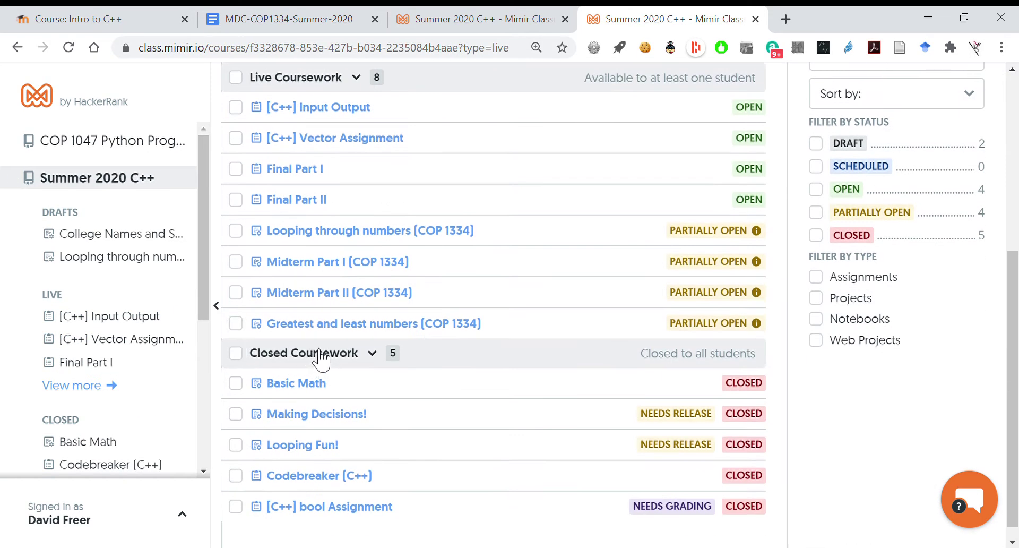
left_click(281, 199)
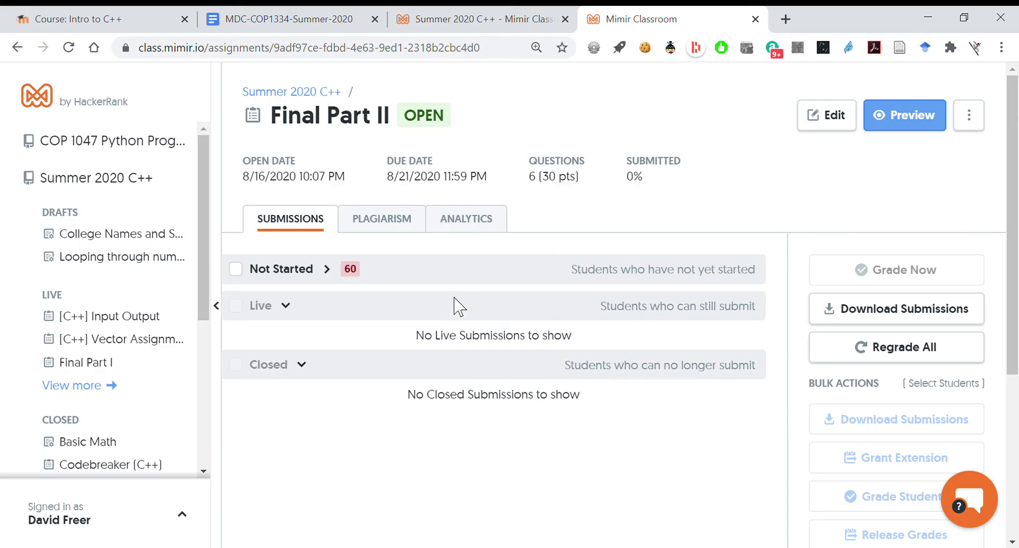
left_click(896, 118)
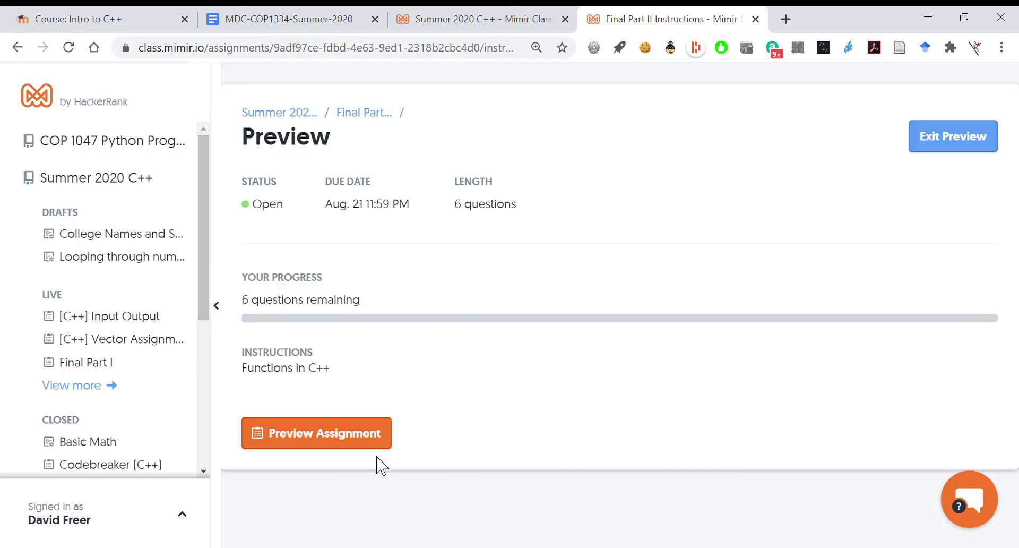
left_click(378, 463)
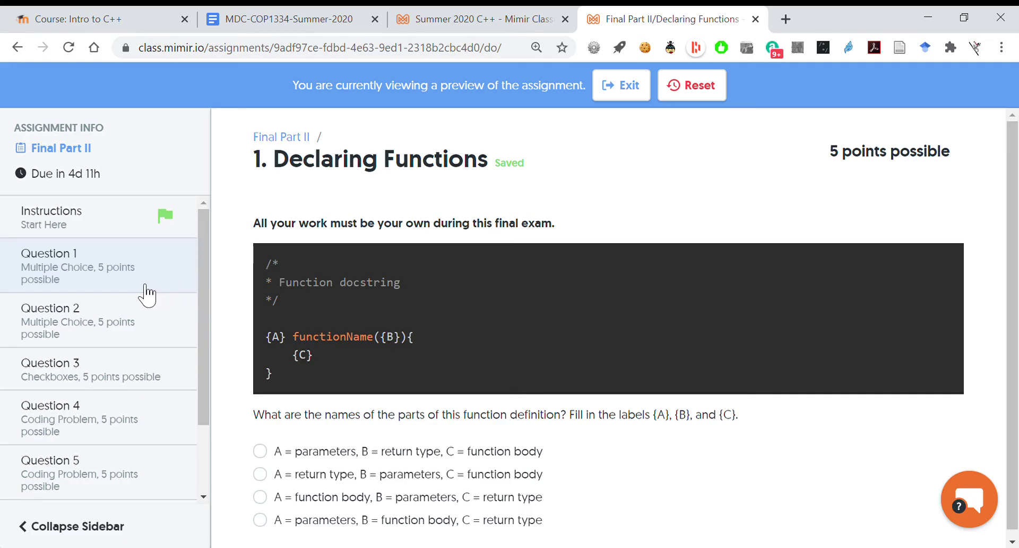
Step: Open Question 6, Loyalty Points, highlight its two introductory paragraphs, and view the starter code
left_click_drag(205, 382, 211, 475)
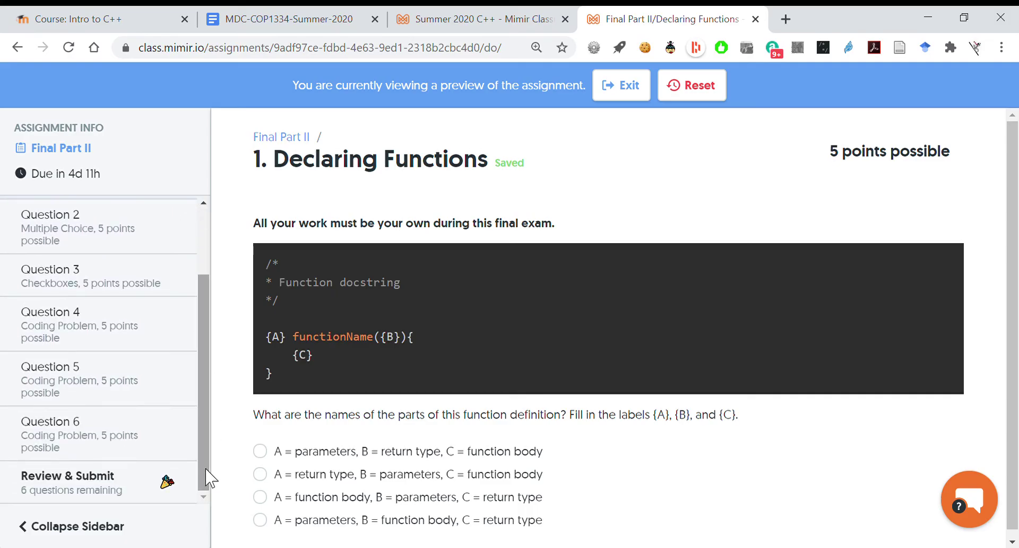
left_click(121, 457)
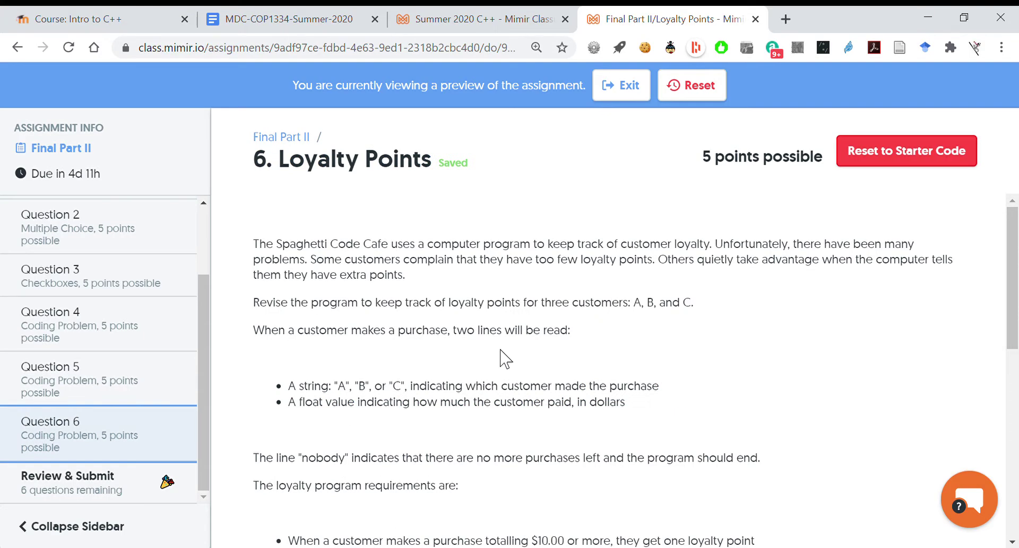
left_click_drag(703, 308, 259, 249)
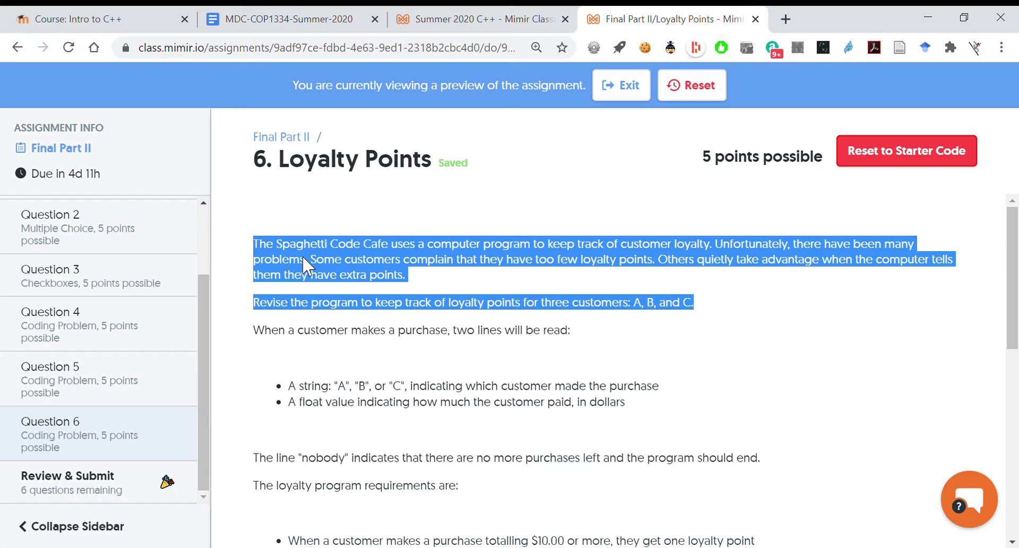
key("alt+Tab")
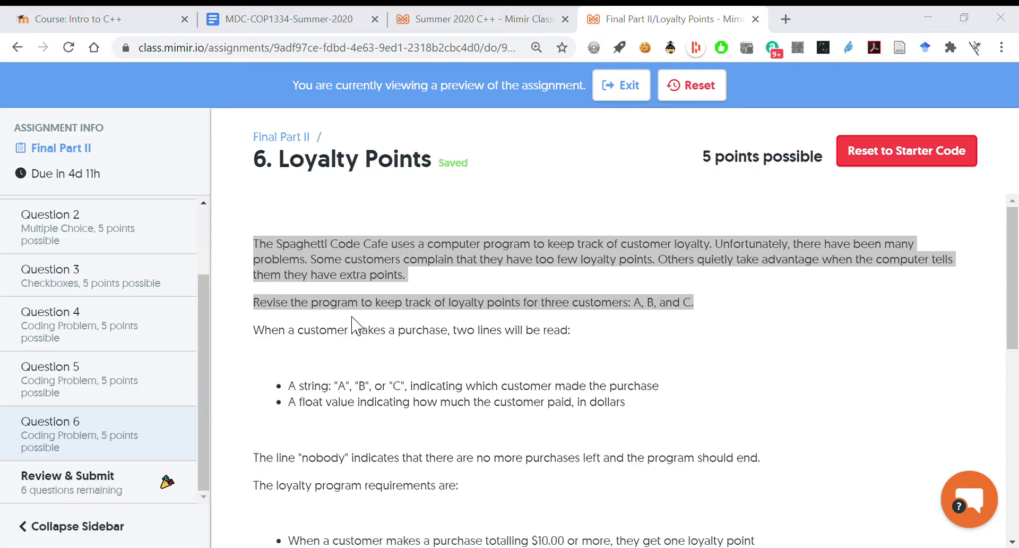
scroll(353, 318, "down", 8)
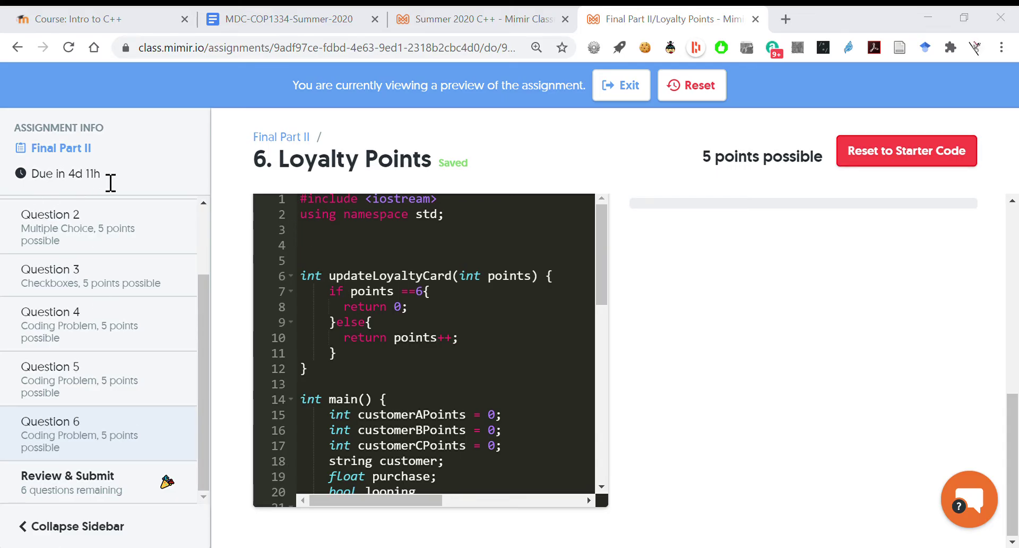
Step: Highlight the time remaining for Final Part II, exit the preview, and highlight the due date on the assignment page
left_click_drag(101, 178, 31, 174)
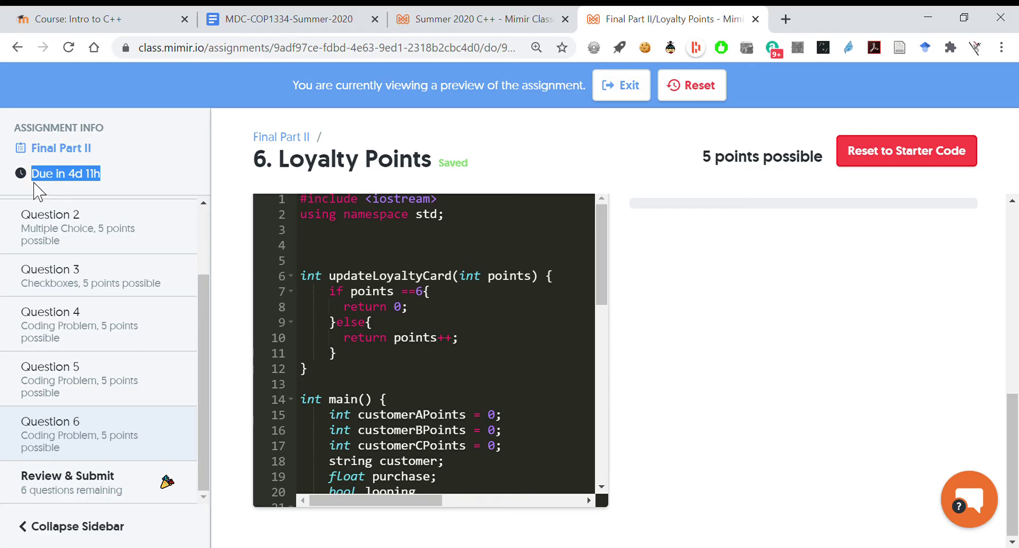
left_click(632, 87)
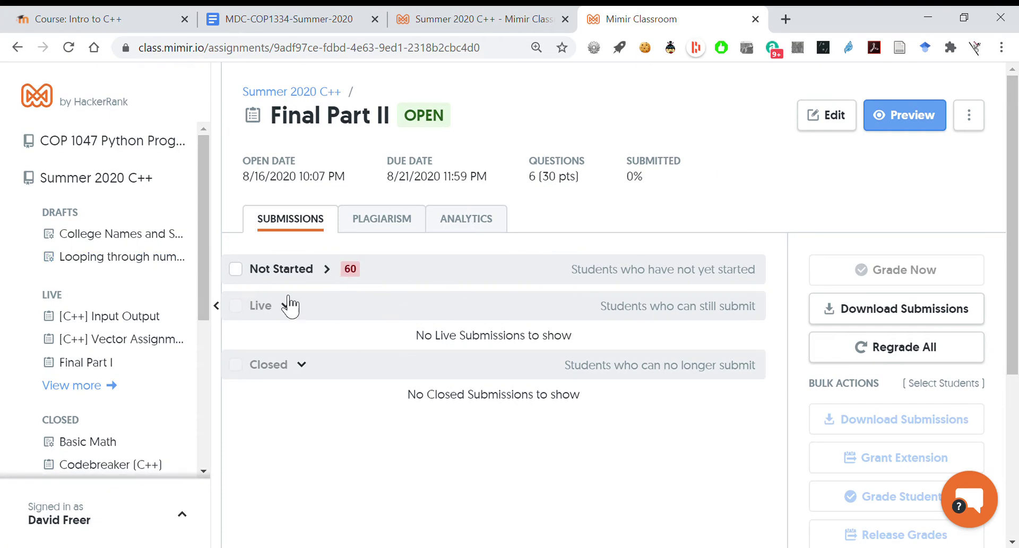
left_click_drag(494, 186, 398, 187)
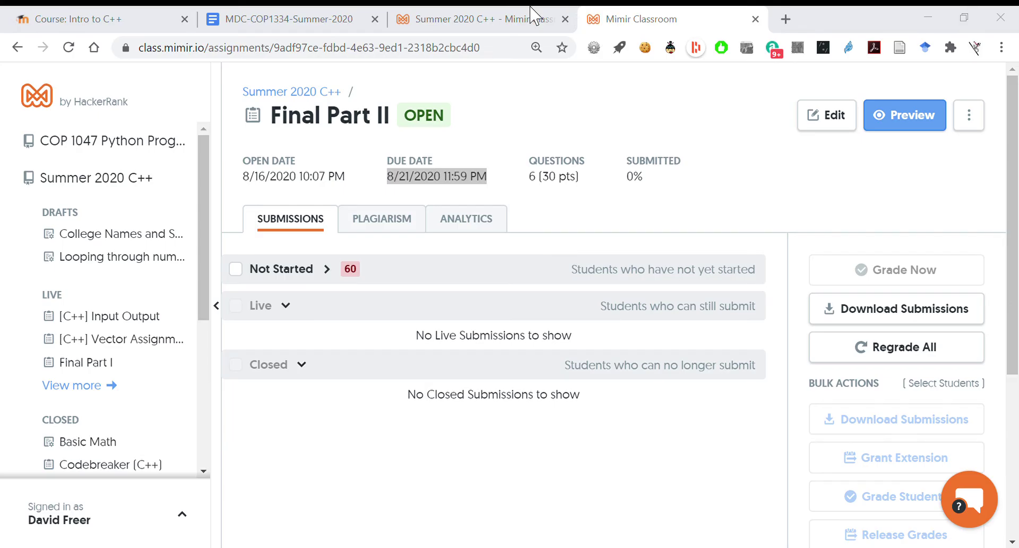
Step: Load the freerschool.com Intro to C++ course page in the Summer 2020 C++ tab and find the 17 August - 23 August section
left_click(518, 19)
left_click(392, 50)
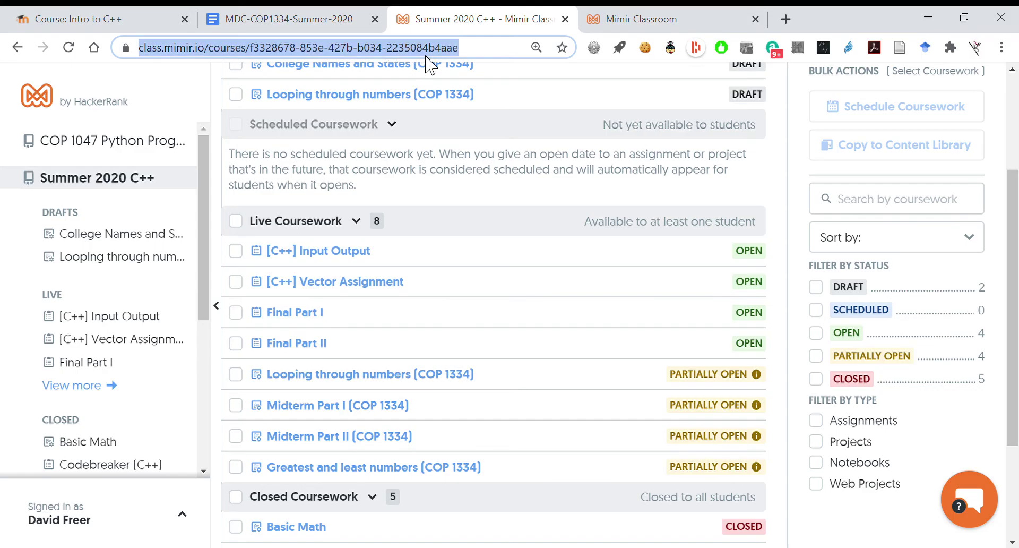
type("free")
key("Return")
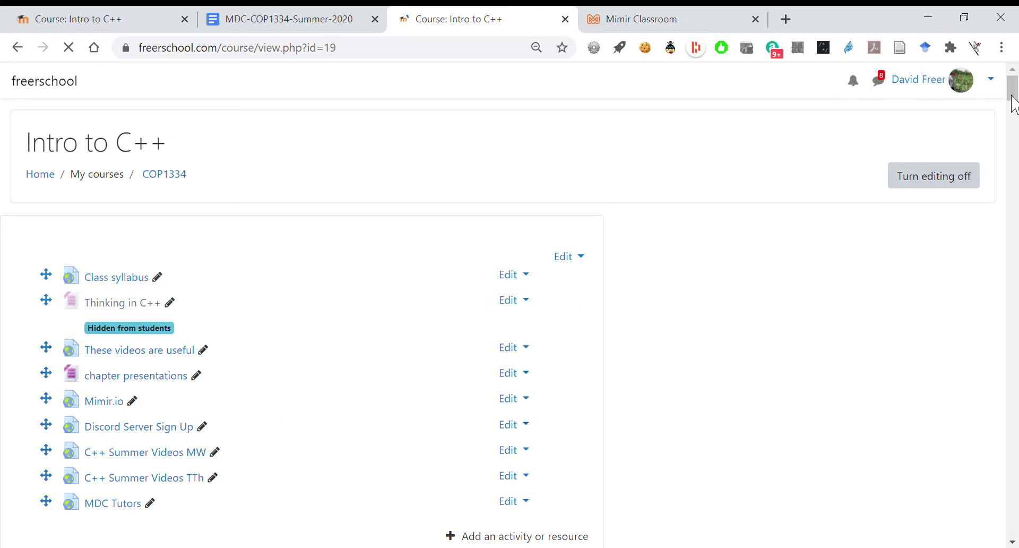
scroll(1014, 244, "down", 15)
scroll(1013, 262, "down", 10)
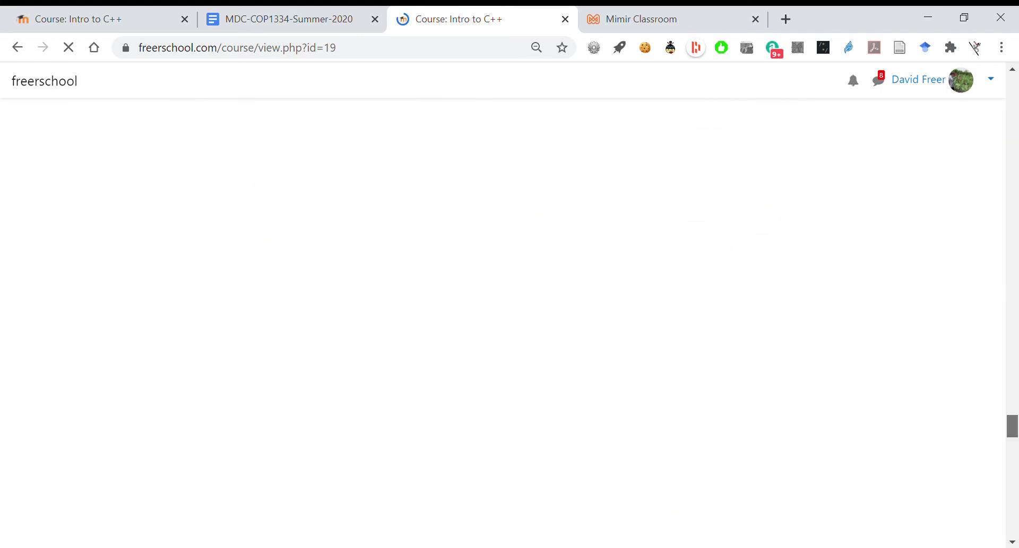
scroll(509, 319, "up", 15)
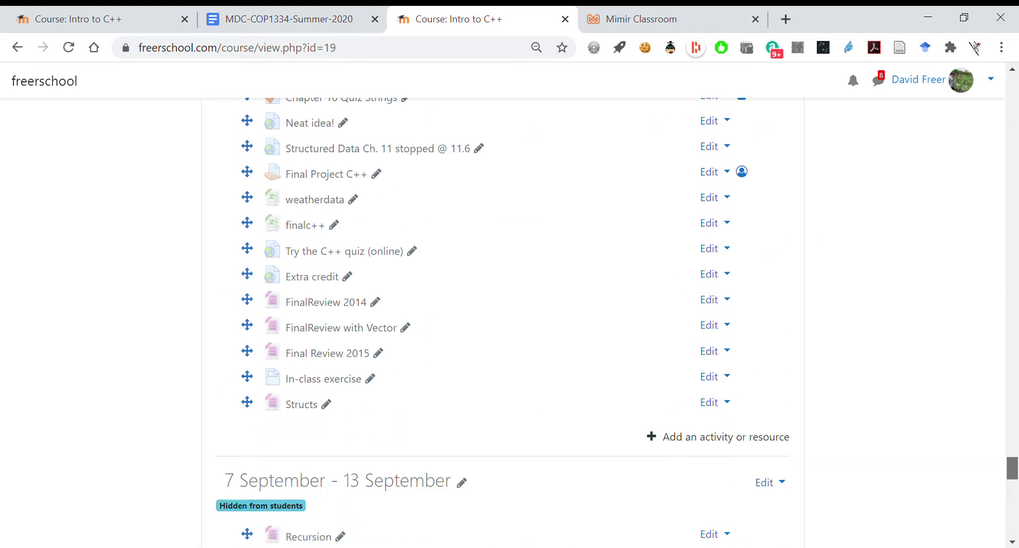
scroll(501, 318, "up", 12)
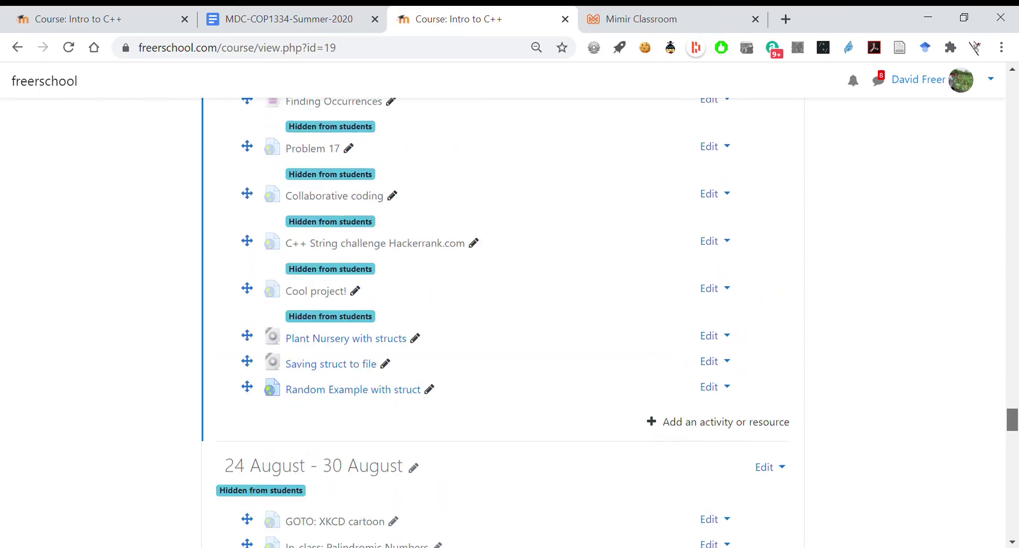
scroll(502, 319, "up", 15)
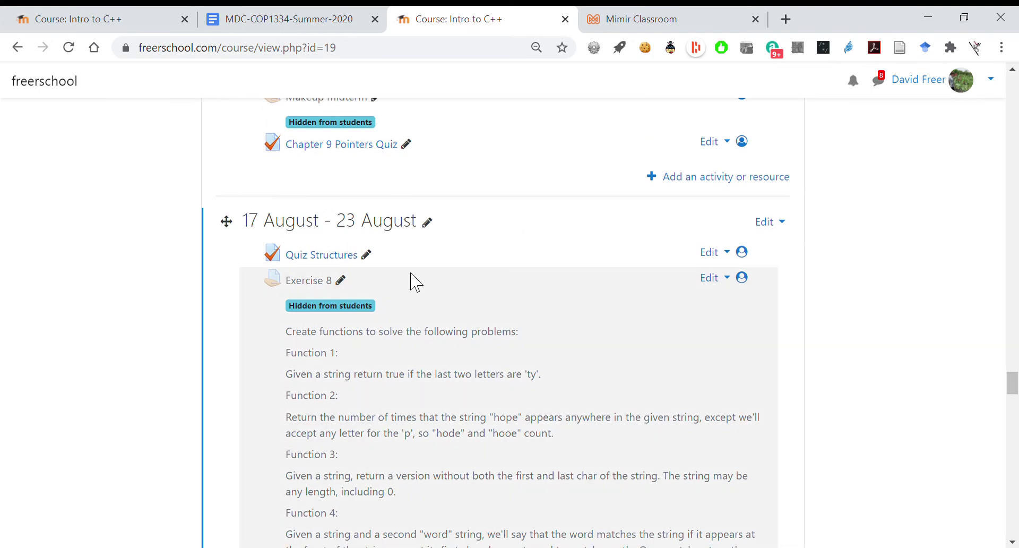
Step: Open Quiz Structures in a separate tab and look over its quiz page
middle_click(340, 260)
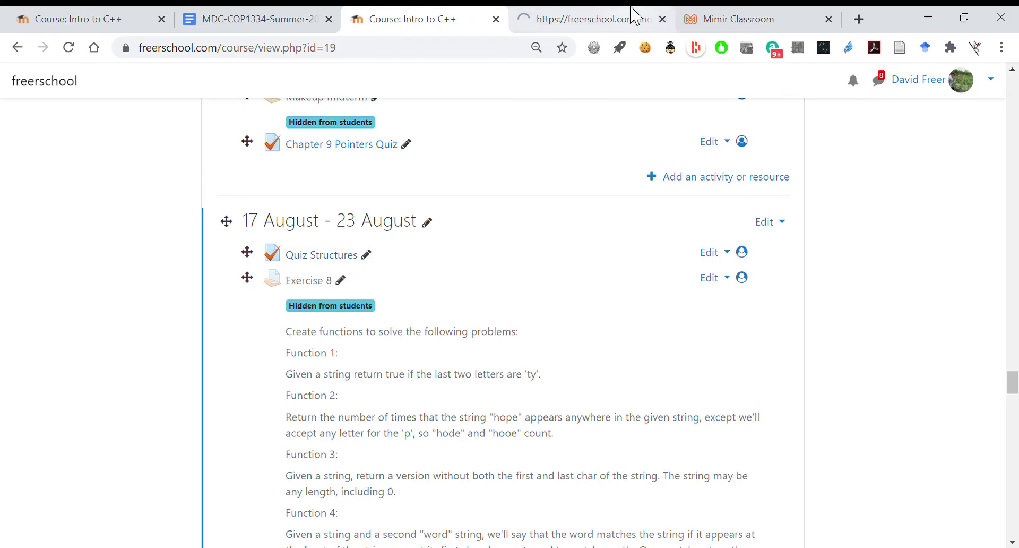
left_click(621, 18)
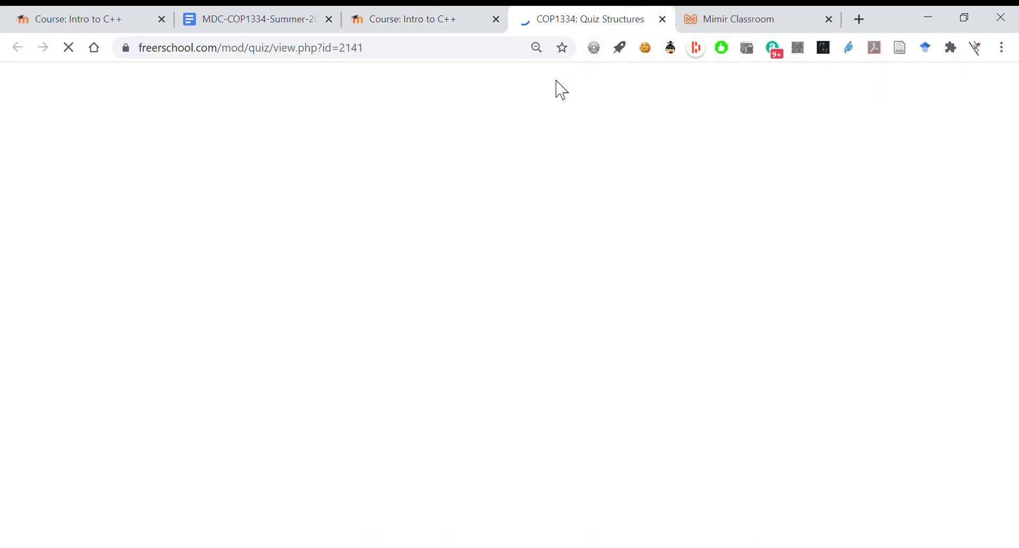
scroll(413, 307, "down", 15)
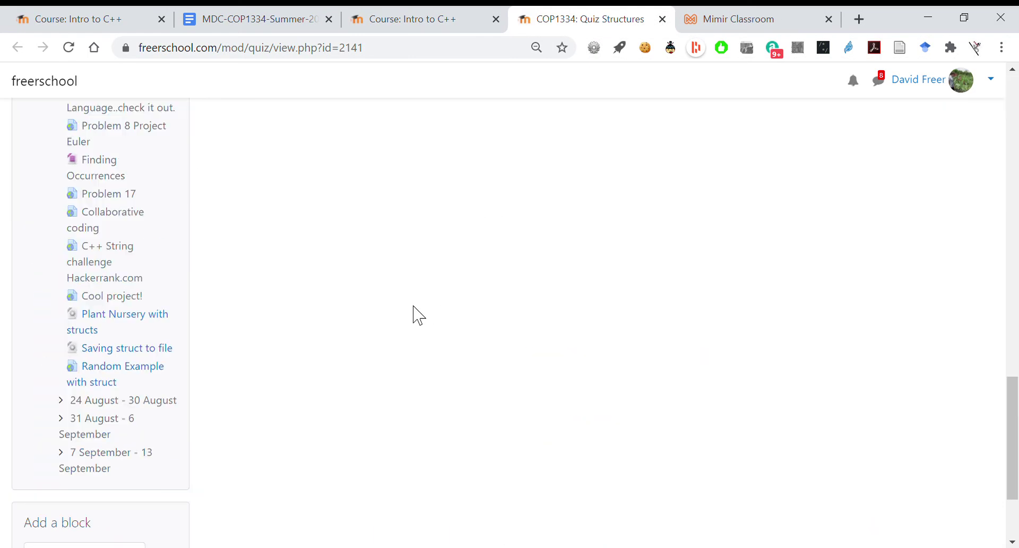
Step: Hide Quiz Structures from students on the course page and move Chapter 10 Quiz Strings directly below it in the 17 August - 23 August section
left_click(483, 15)
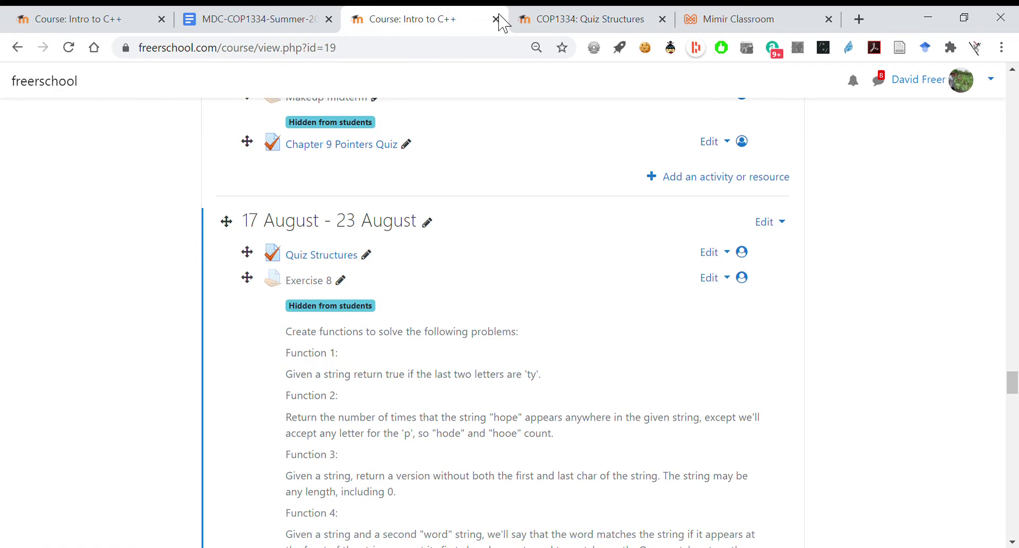
left_click(719, 254)
left_click(687, 322)
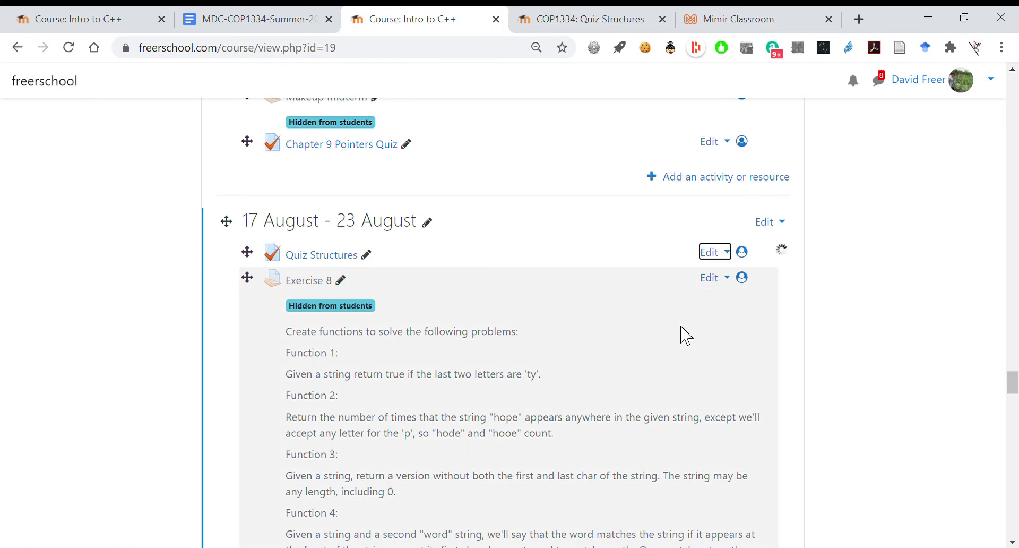
left_click_drag(1012, 382, 1012, 460)
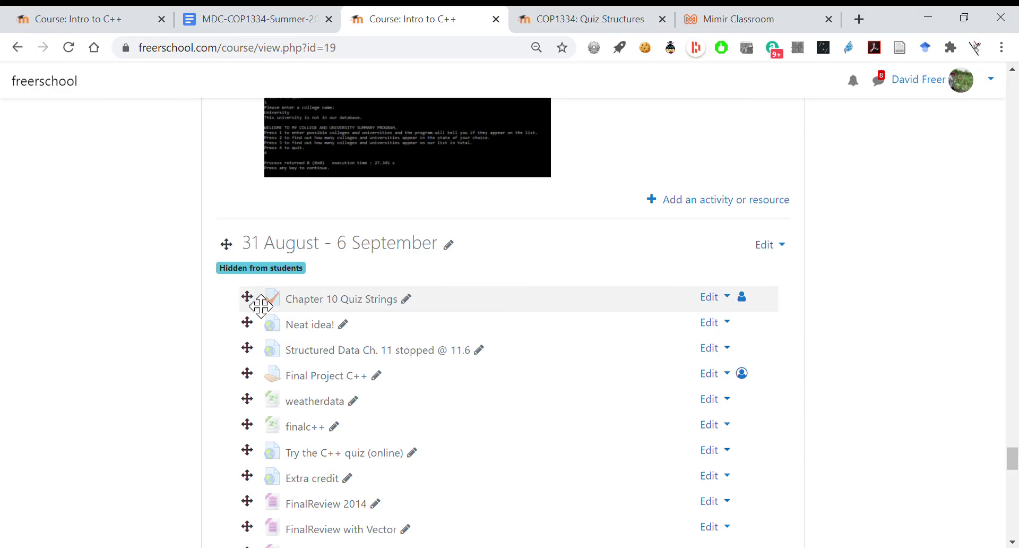
left_click_drag(275, 212, 300, 228)
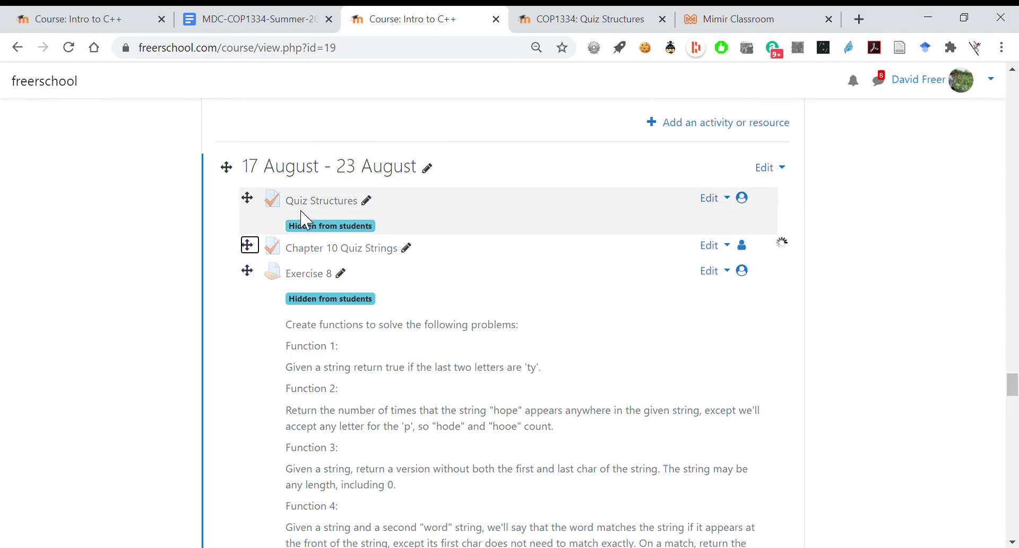
left_click(721, 203)
left_click(688, 223)
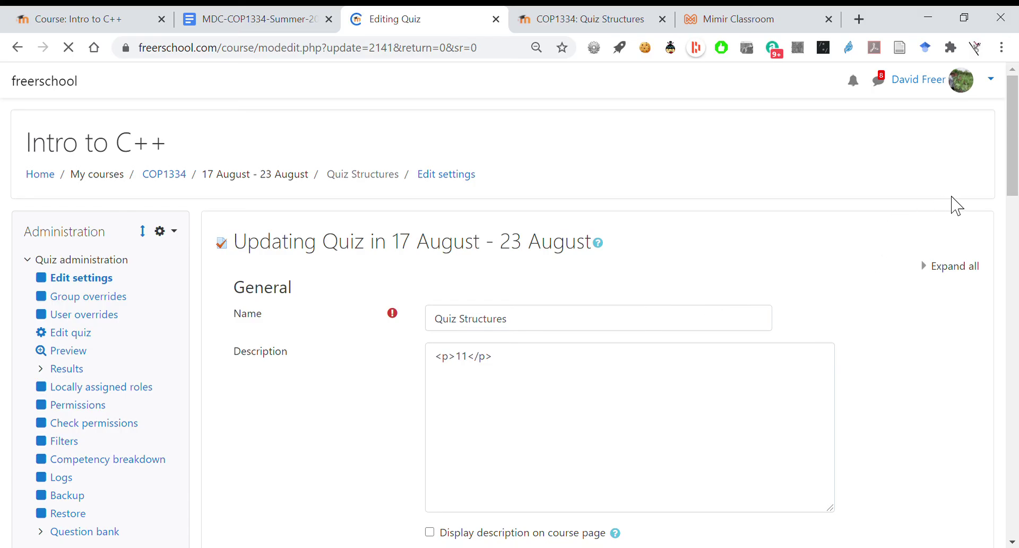
left_click(18, 47)
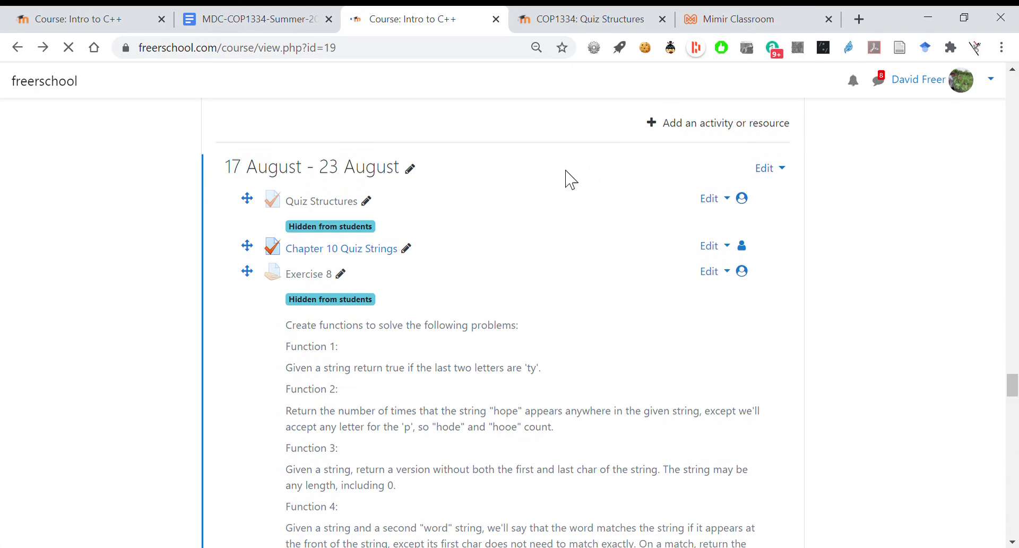
Step: Check the closing date of Chapter 10 Quiz Strings in a separate tab, and return the Quiz Structures tab to the course page
middle_click(356, 259)
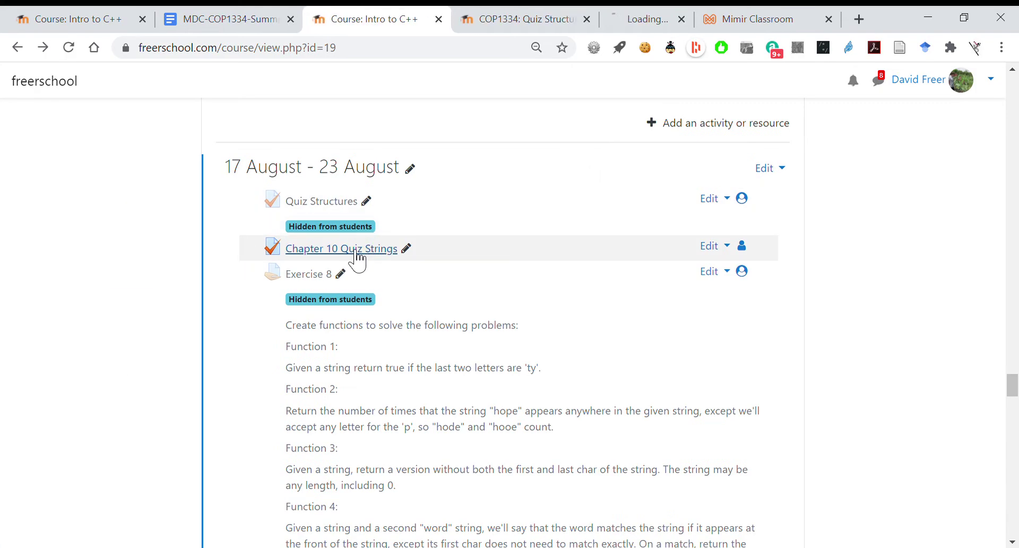
left_click(600, 16)
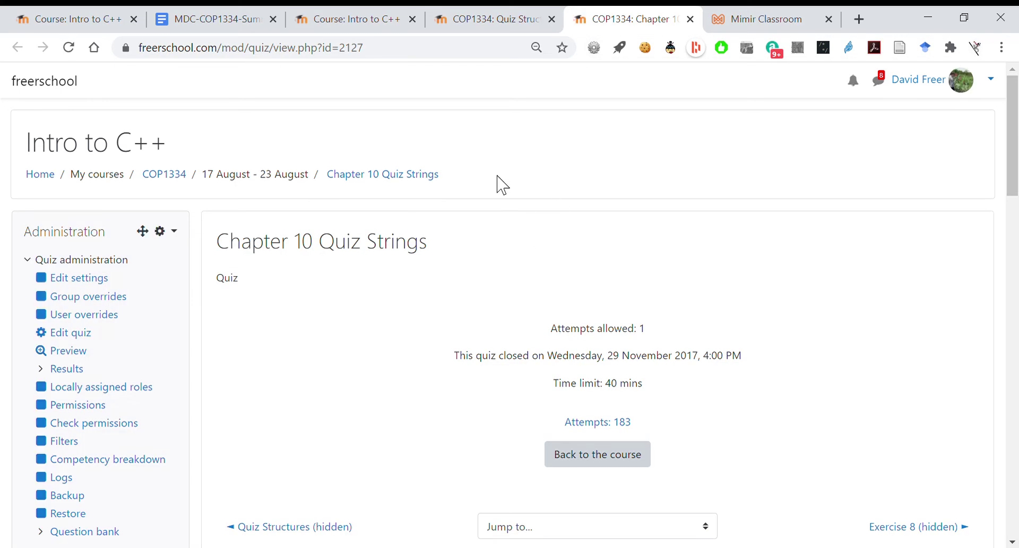
left_click(450, 17)
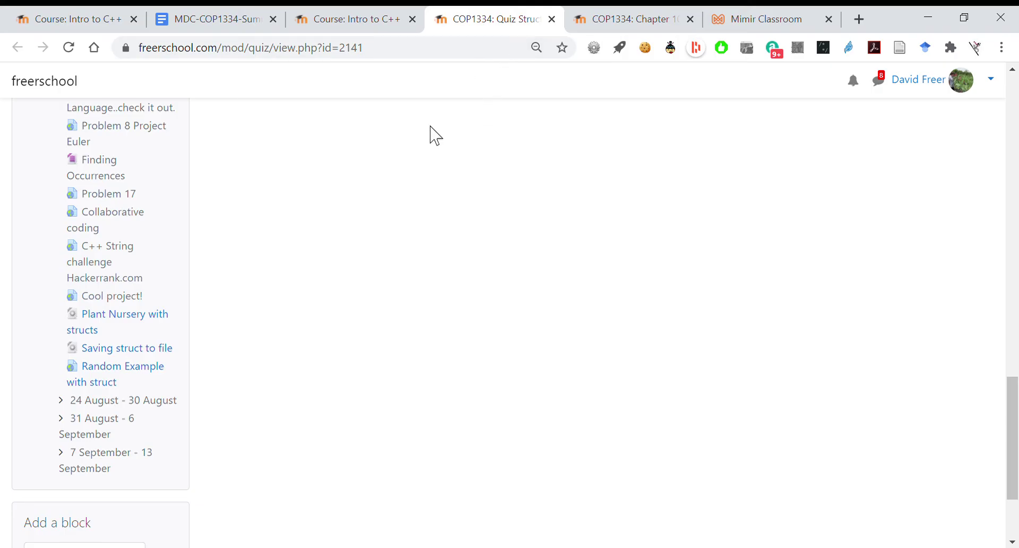
scroll(425, 160, "up", 15)
left_click(175, 179)
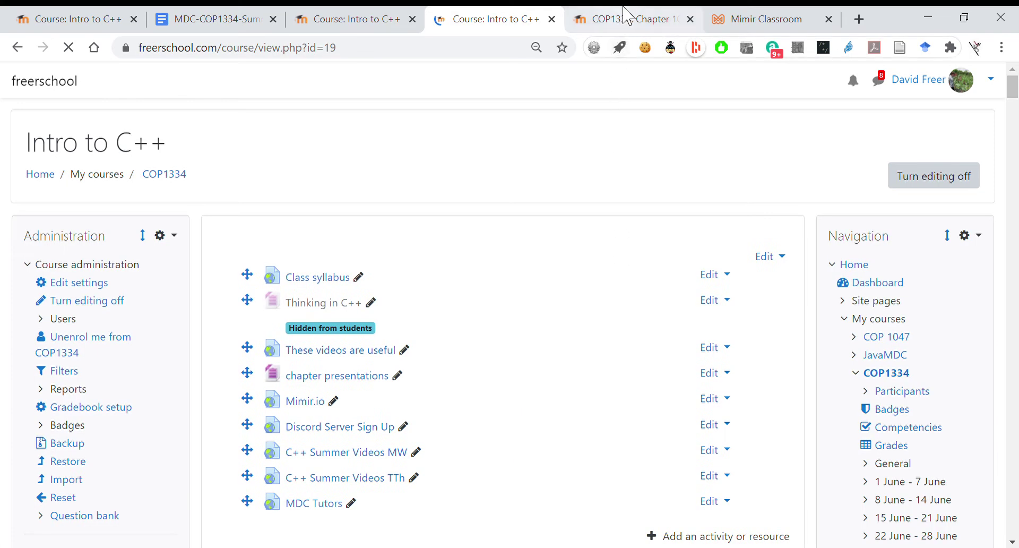
left_click(690, 19)
Step: Open the settings of Chapter 10 Quiz Strings in the 17 August - 23 August section and expand its Timing options
left_click_drag(1014, 88, 1011, 378)
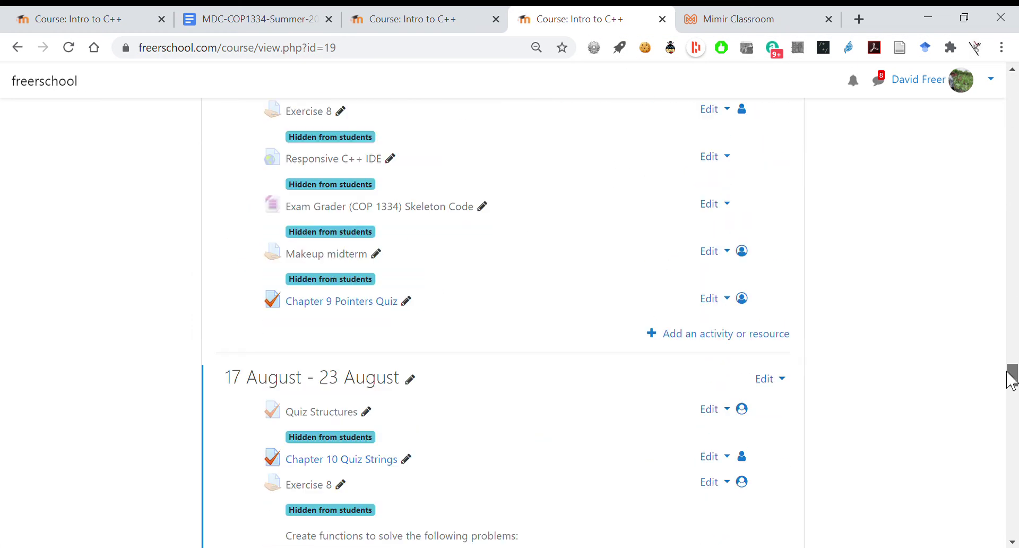
left_click(710, 377)
left_click(695, 403)
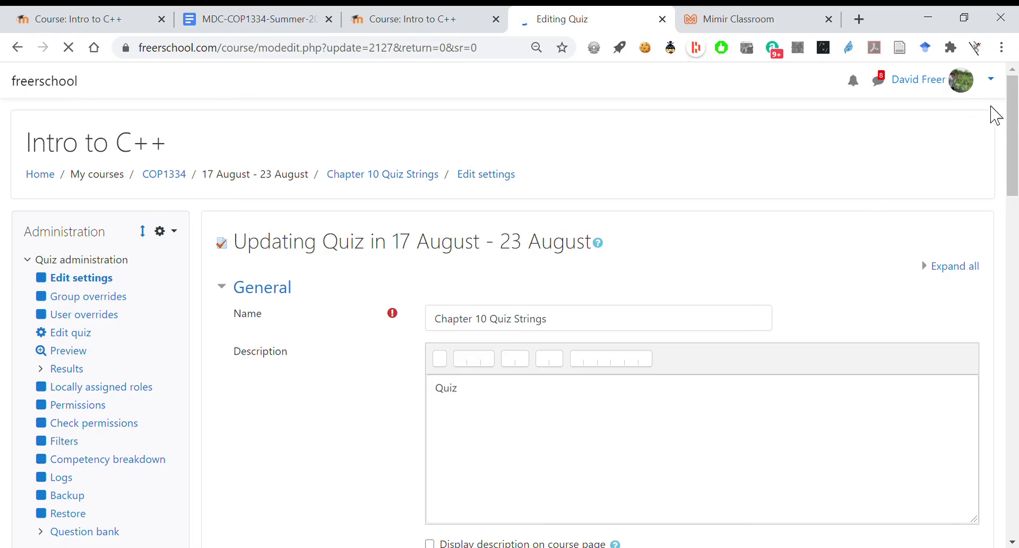
left_click_drag(1012, 108, 1006, 190)
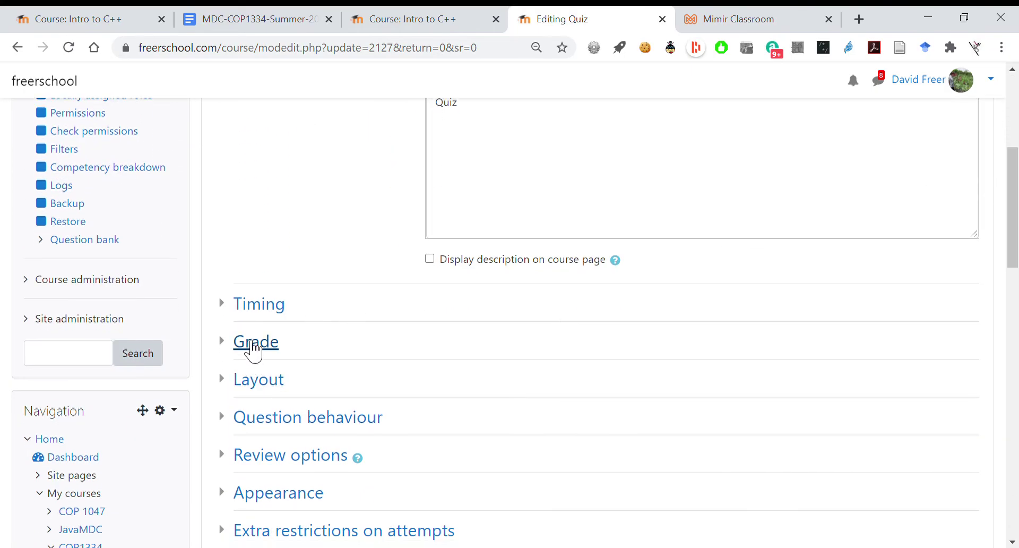
left_click(254, 311)
Step: Set the closing date of Chapter 10 Quiz Strings to 21 August 2020 and save, returning to the course
left_click(595, 382)
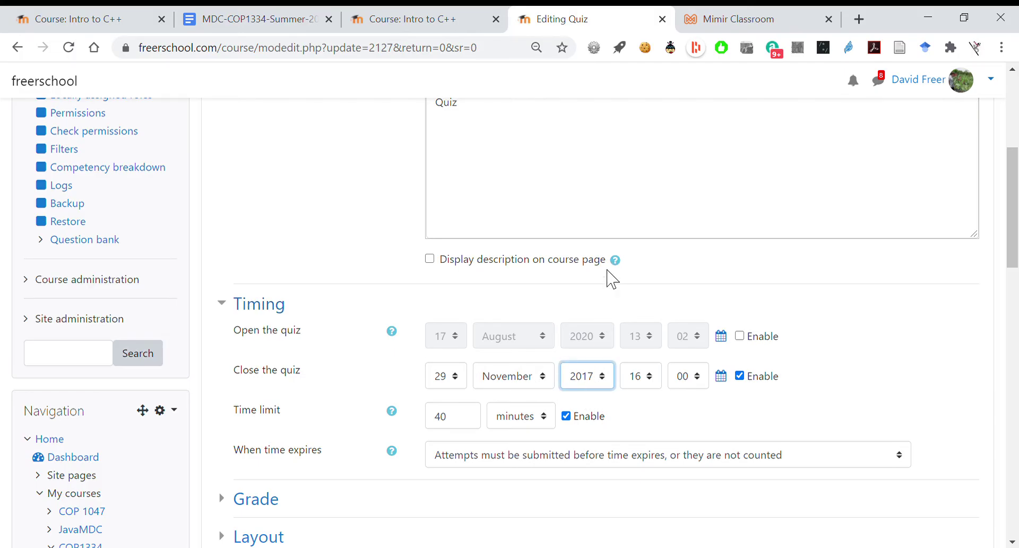
type("2020")
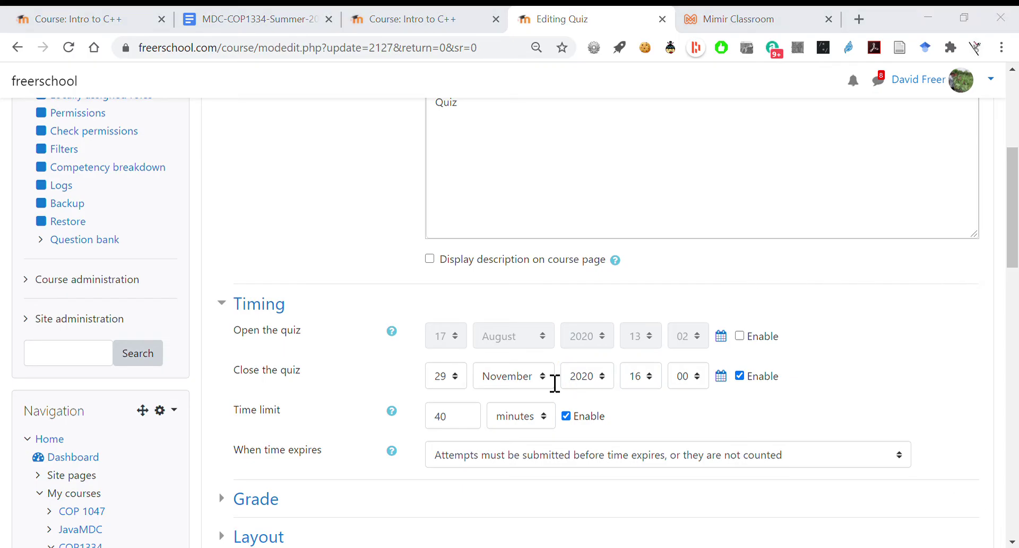
left_click(513, 382)
type("aug")
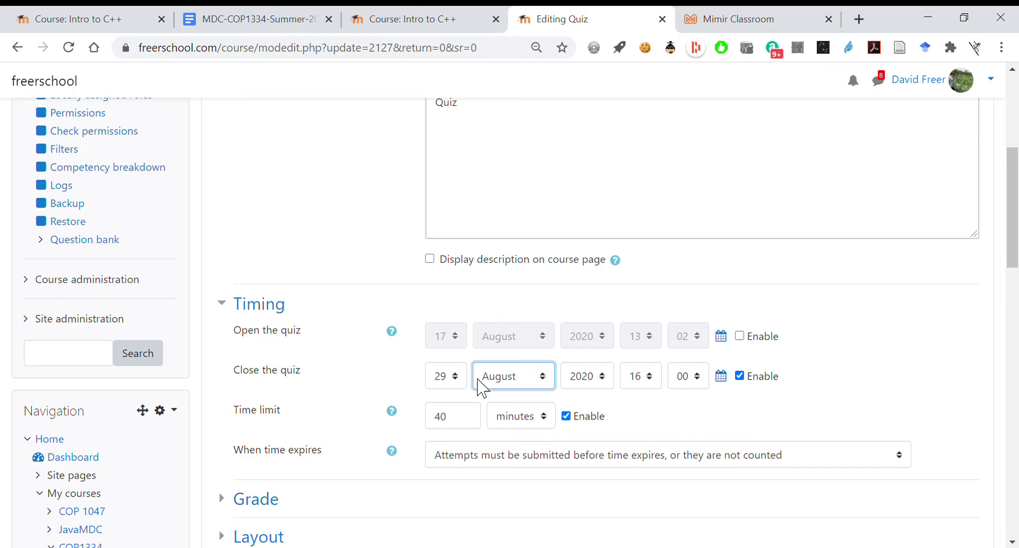
key("shift+Tab")
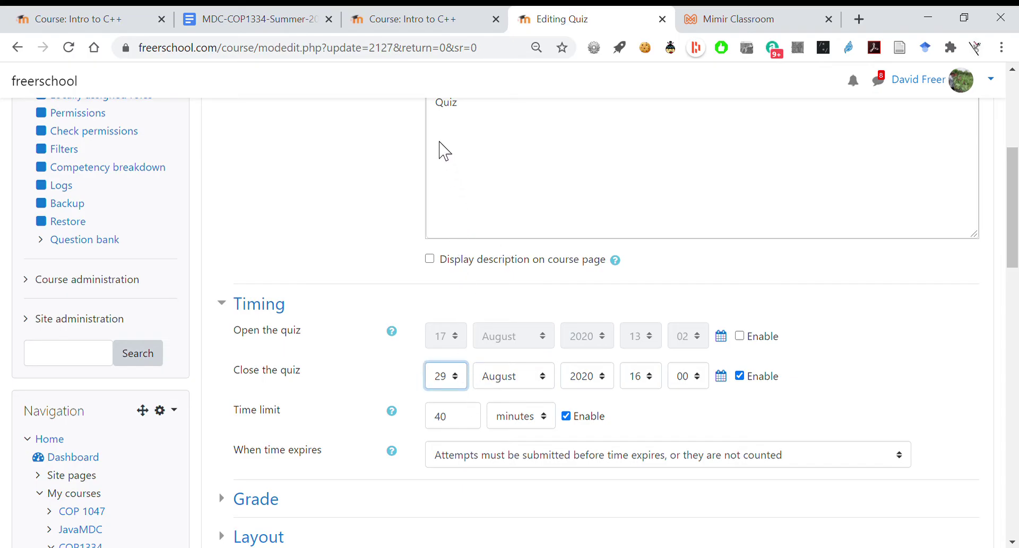
type("21")
scroll(820, 347, "down", 20)
scroll(540, 330, "up", 20)
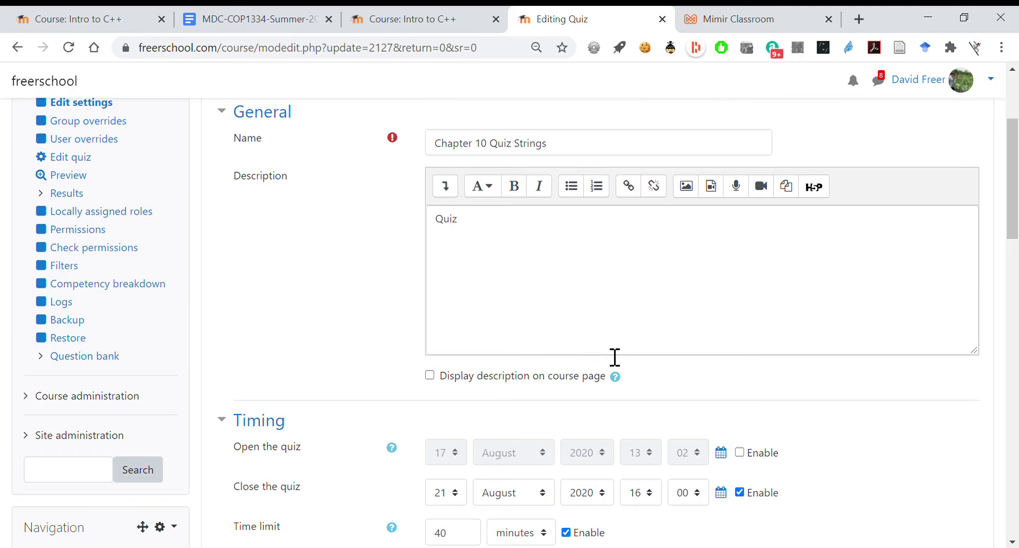
left_click_drag(1011, 201, 1011, 398)
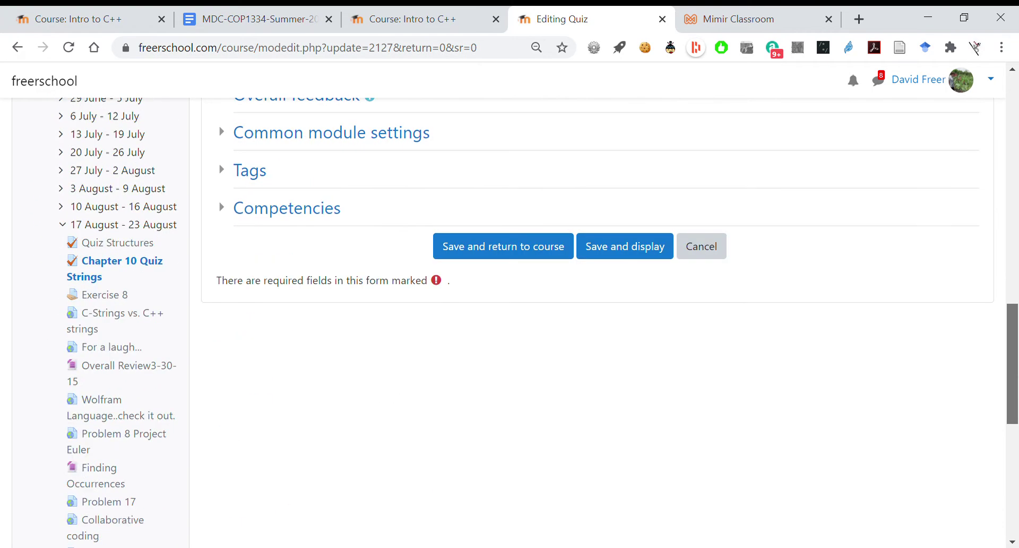
left_click(559, 256)
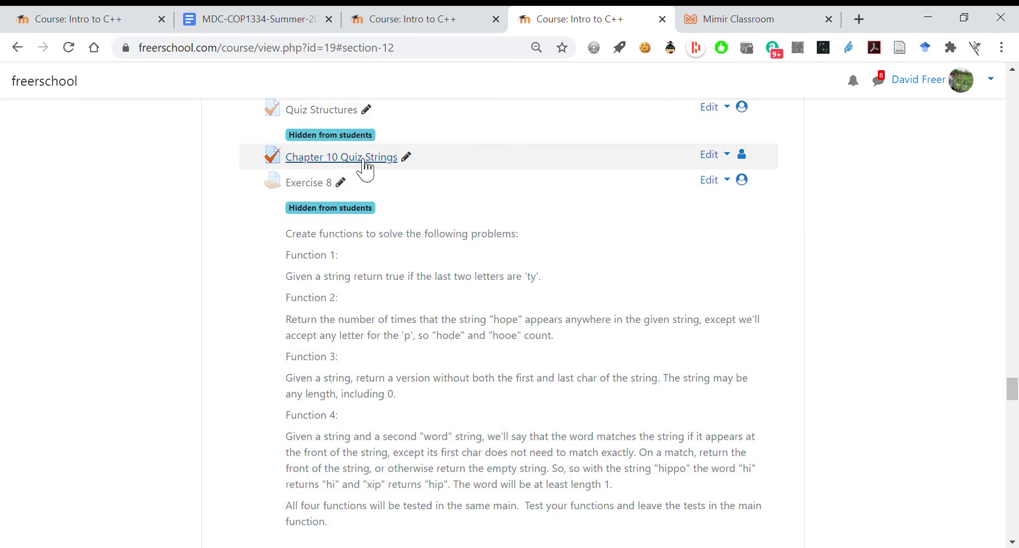
Step: Open Chapter 10 Quiz Strings in a separate tab and highlight its closing date line
middle_click(365, 162)
left_click(644, 15)
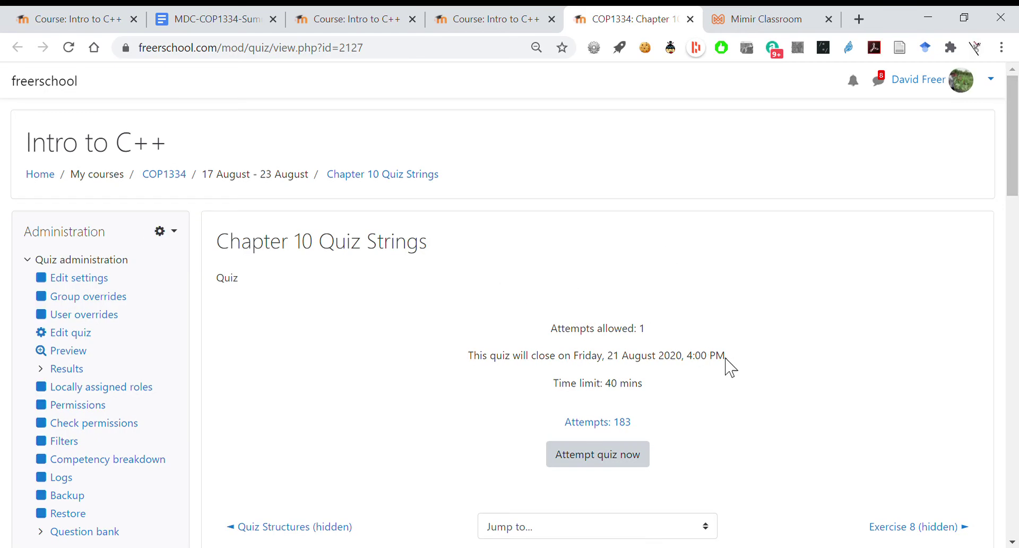
left_click_drag(733, 366, 462, 365)
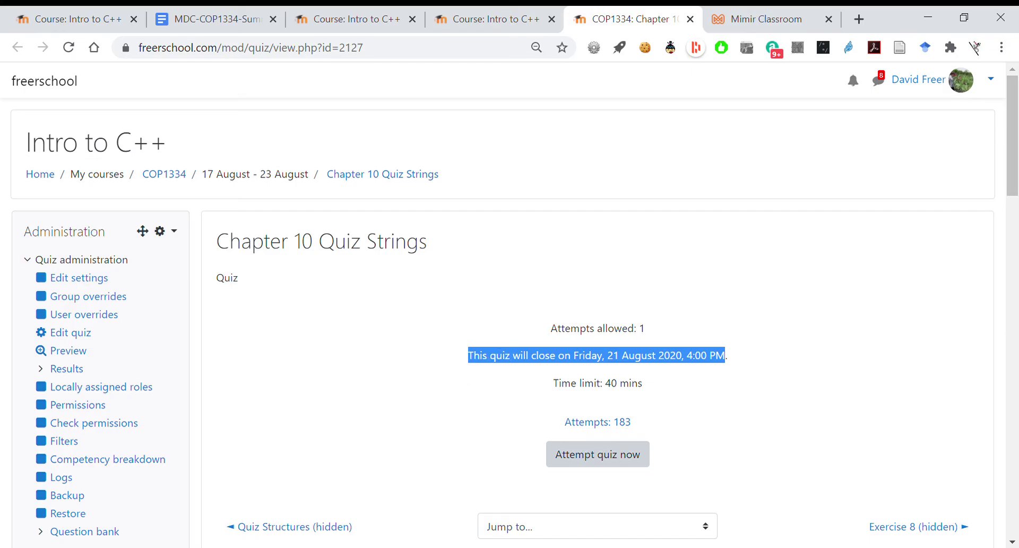
key("alt+Tab")
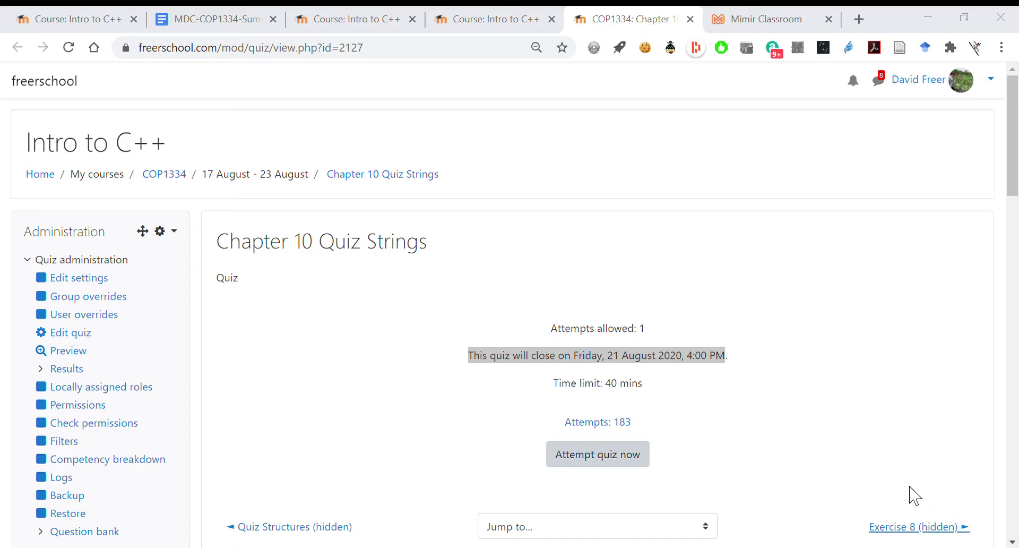
Step: Go back from the quiz to the Intro to C++ course page and load moodle.org in a new tab
left_click(162, 177)
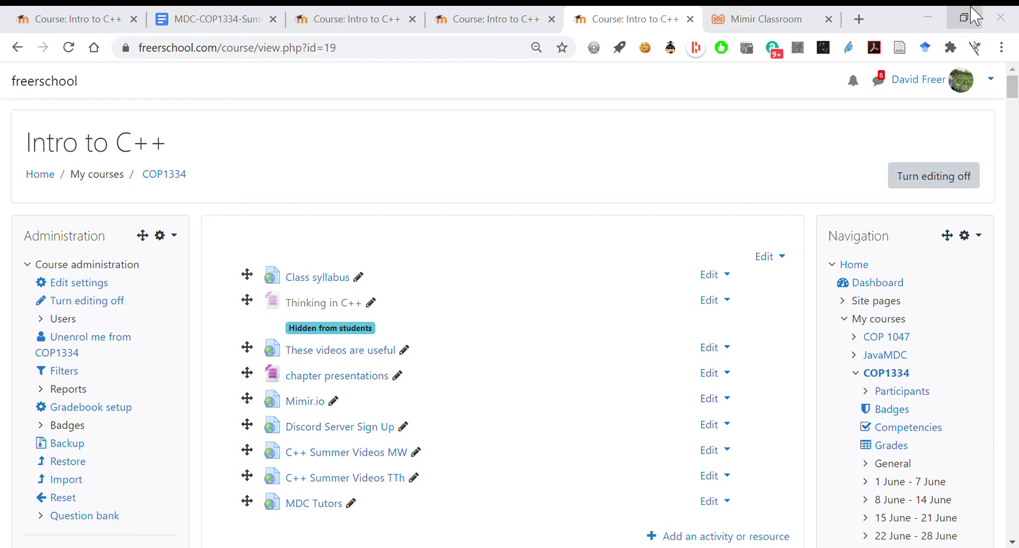
left_click(858, 19)
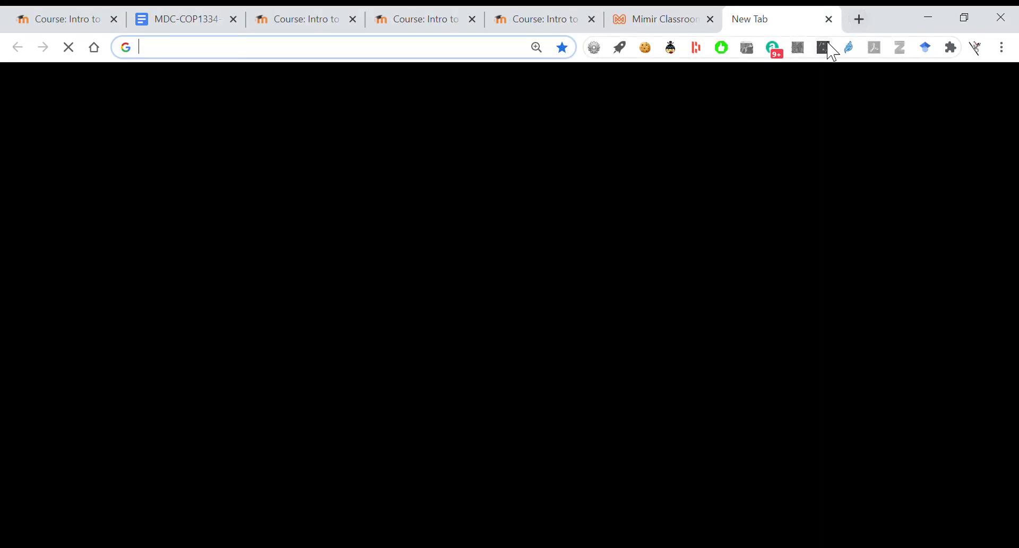
type("moodle.org")
key("Return")
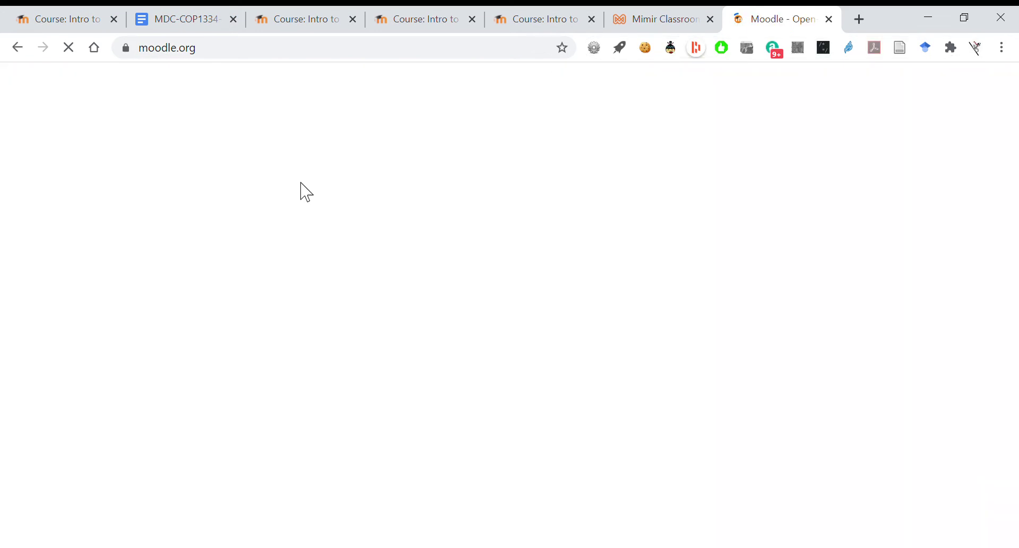
left_click(272, 57)
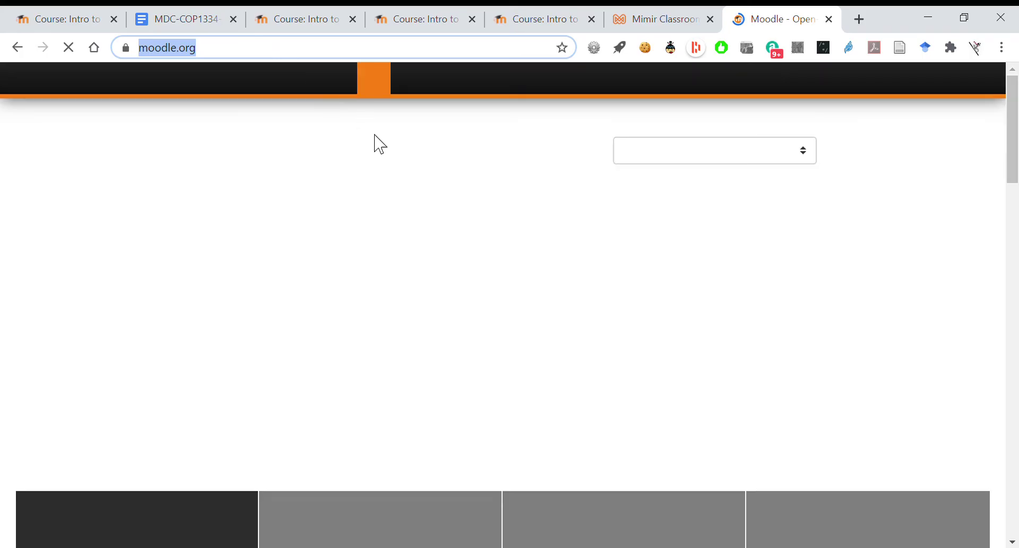
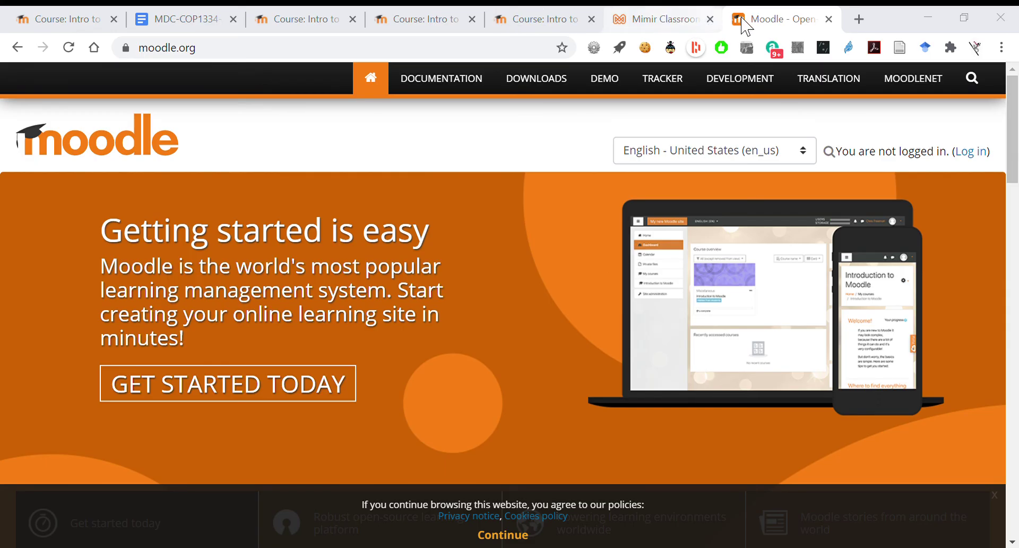
Step: Close the moodle.org and Mimir Classroom tabs and highlight Topic 11: Structured Data for August 17/18 in the MDC-COP1334-Summer-2020 document
middle_click(757, 19)
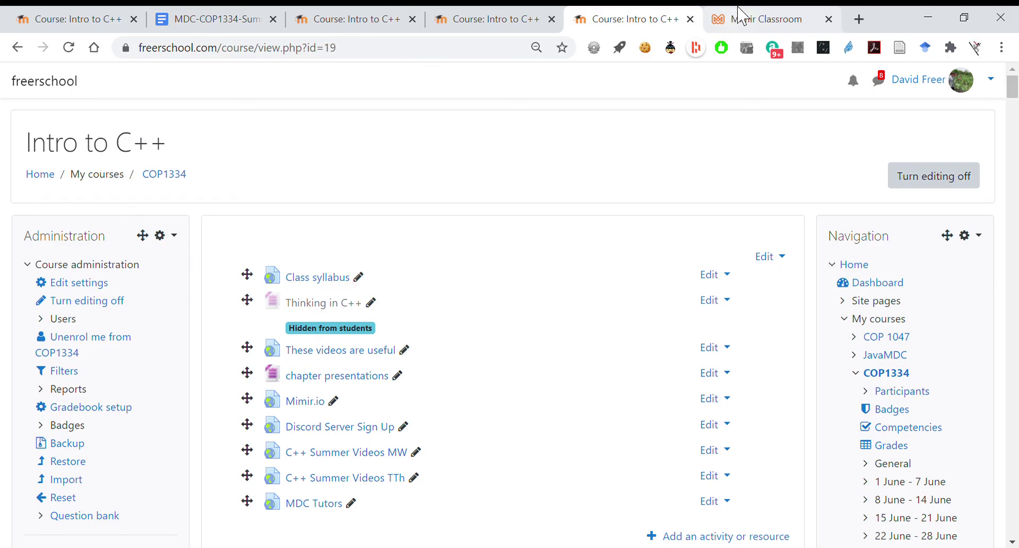
middle_click(743, 19)
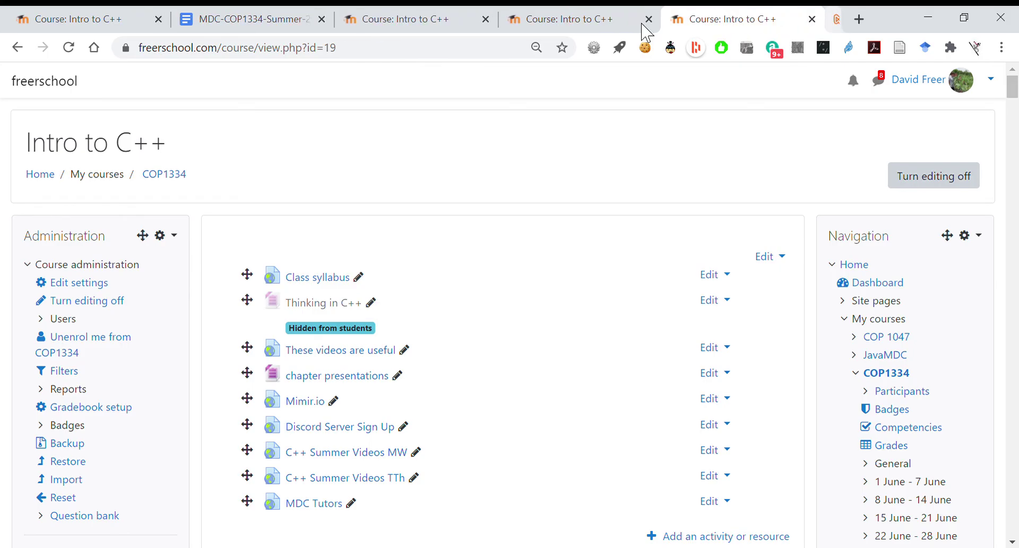
left_click(289, 16)
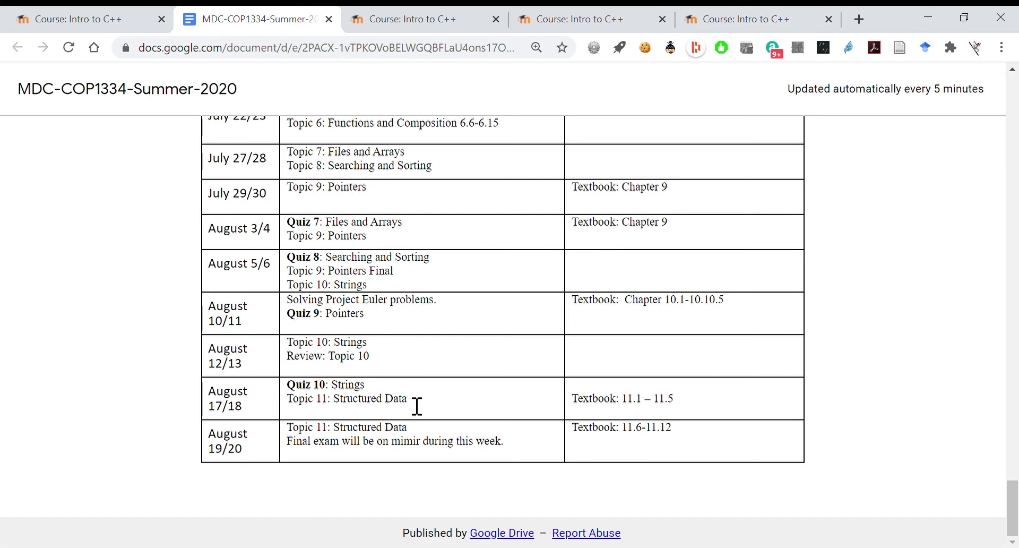
left_click_drag(416, 405, 303, 413)
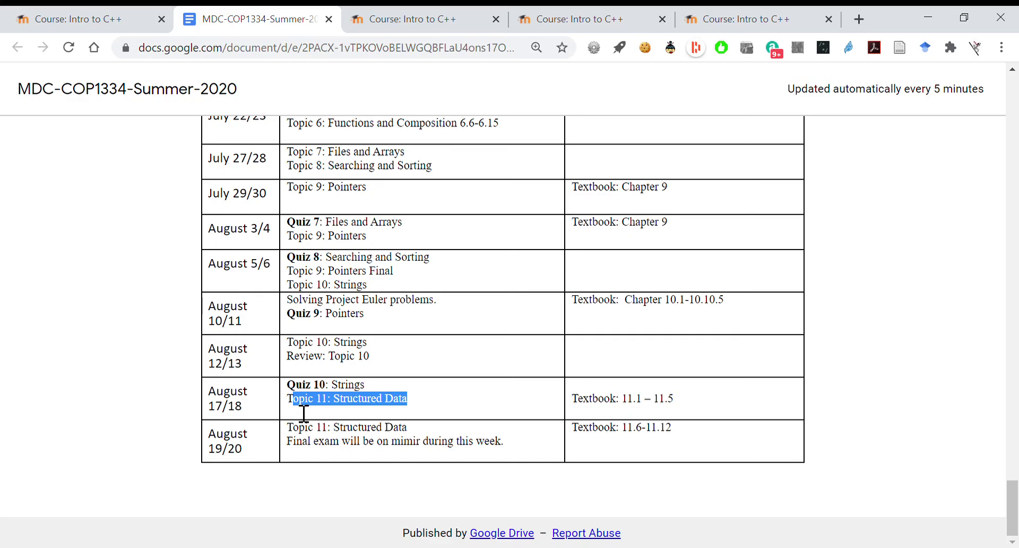
Step: Move the Structured Data Ch. 11 link from the 31 August - 6 September section to the end of the 17 August - 23 August section
left_click(654, 18)
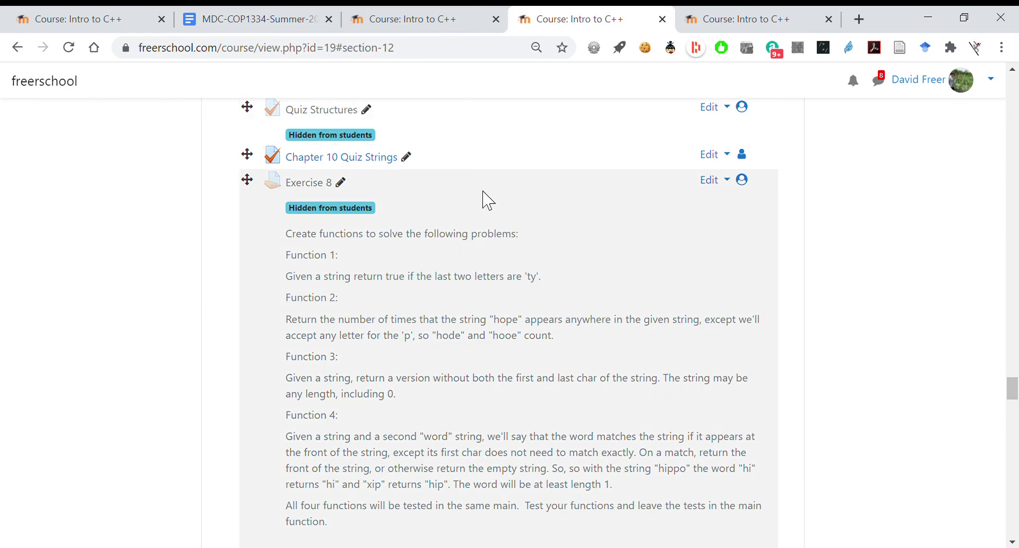
scroll(254, 264, "down", 15)
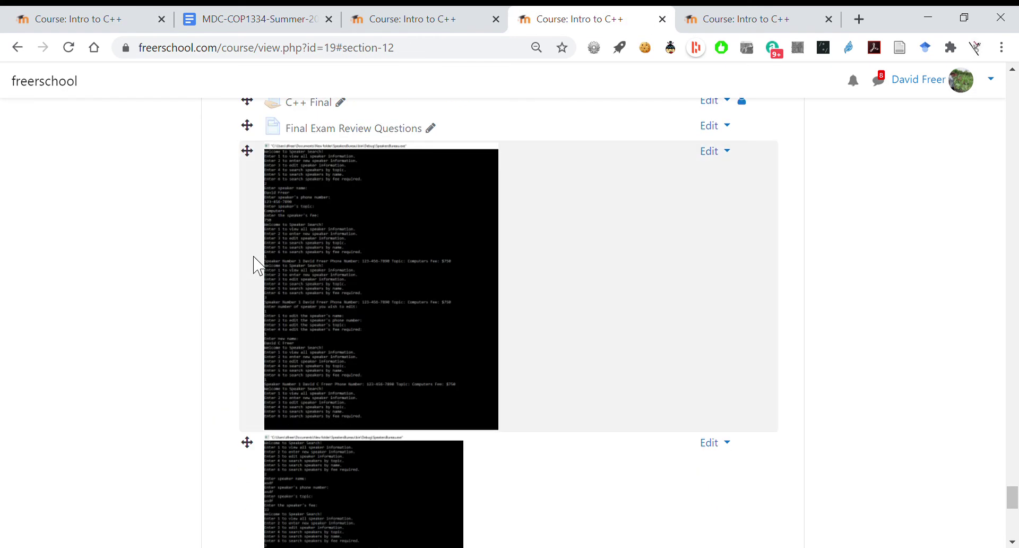
scroll(253, 264, "down", 10)
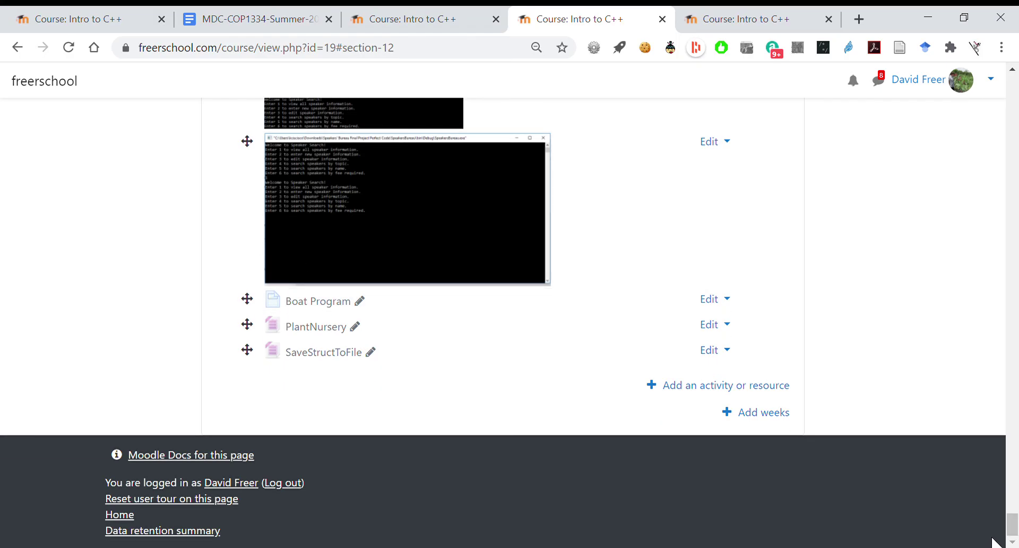
left_click_drag(1012, 534, 1014, 483)
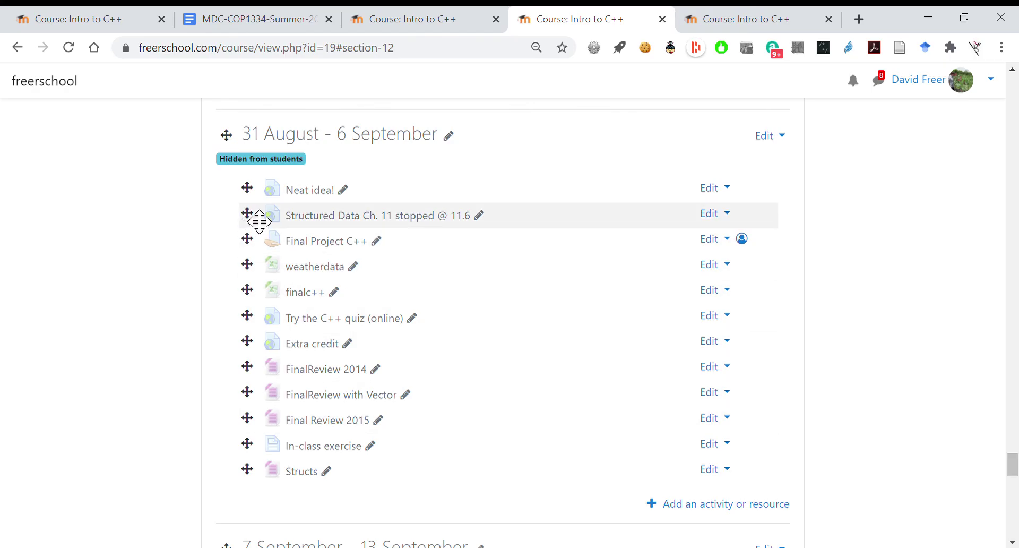
mouse_move(259, 220)
left_mouse_down()
mouse_move(264, 91)
mouse_move(280, 164)
mouse_move(265, 170)
mouse_move(280, 171)
left_mouse_up()
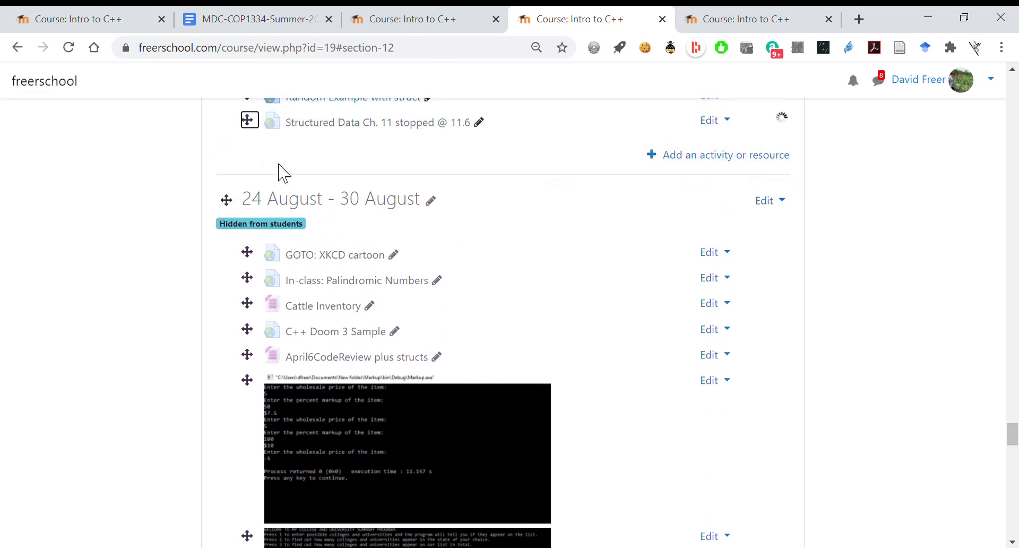
left_click(483, 122)
key("End")
key("BackSpace")
key("BackSpace")
key("BackSpace")
key("BackSpace")
key("BackSpace")
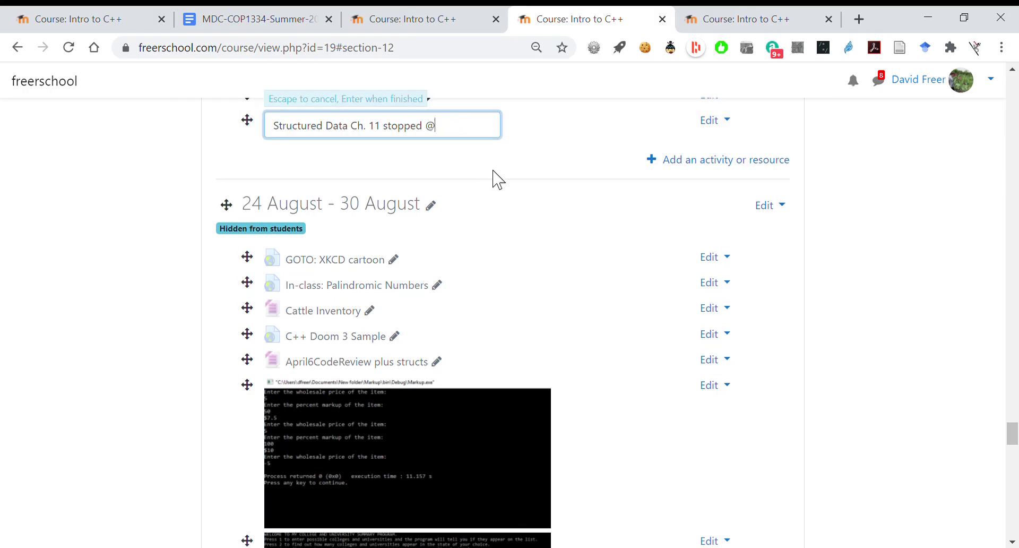
key("BackSpace")
key("BackSpace")
key("BackSpace")
key("BackSpace")
key("BackSpace")
key("BackSpace")
key("BackSpace")
key("BackSpace")
key("BackSpace")
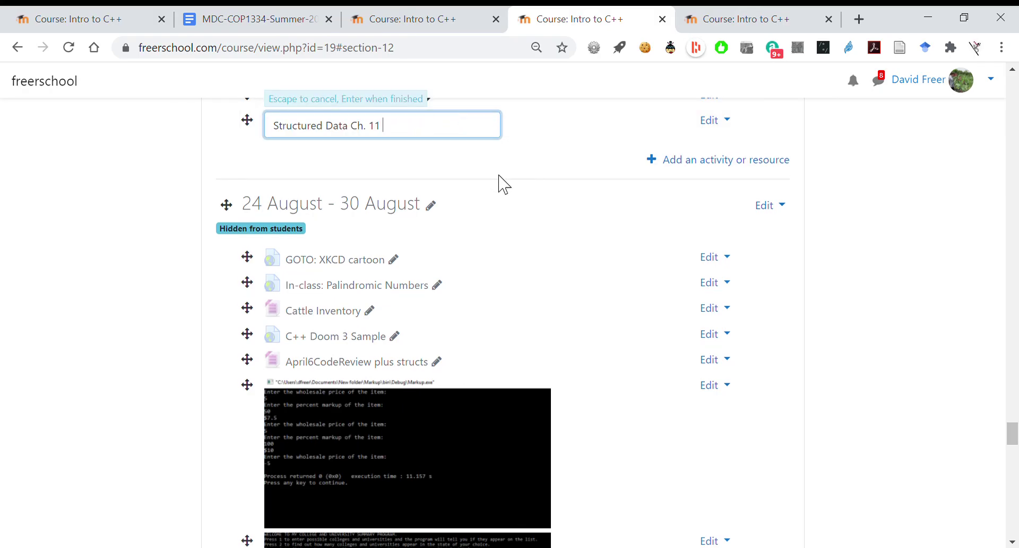
key("Escape")
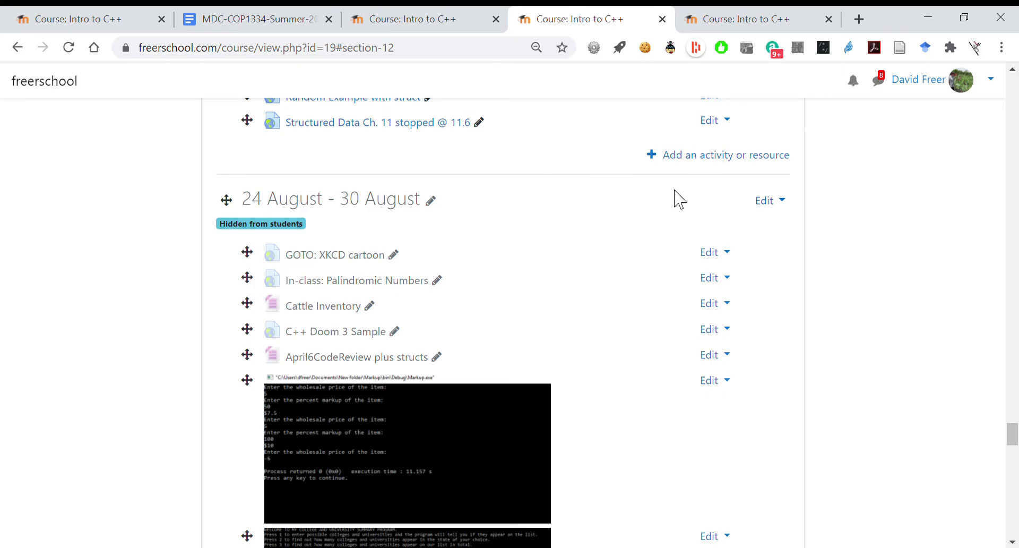
Step: Rename the Structured Data link at the end of the 17 August - 23 August section as "Structured Data Ch. 11"
left_click(481, 124)
key("End")
key("BackSpace")
key("BackSpace")
key("BackSpace")
key("BackSpace")
key("BackSpace")
key("BackSpace")
key("BackSpace")
key("BackSpace")
key("BackSpace")
key("BackSpace")
key("BackSpace")
key("BackSpace")
key("BackSpace")
key("BackSpace")
key("BackSpace")
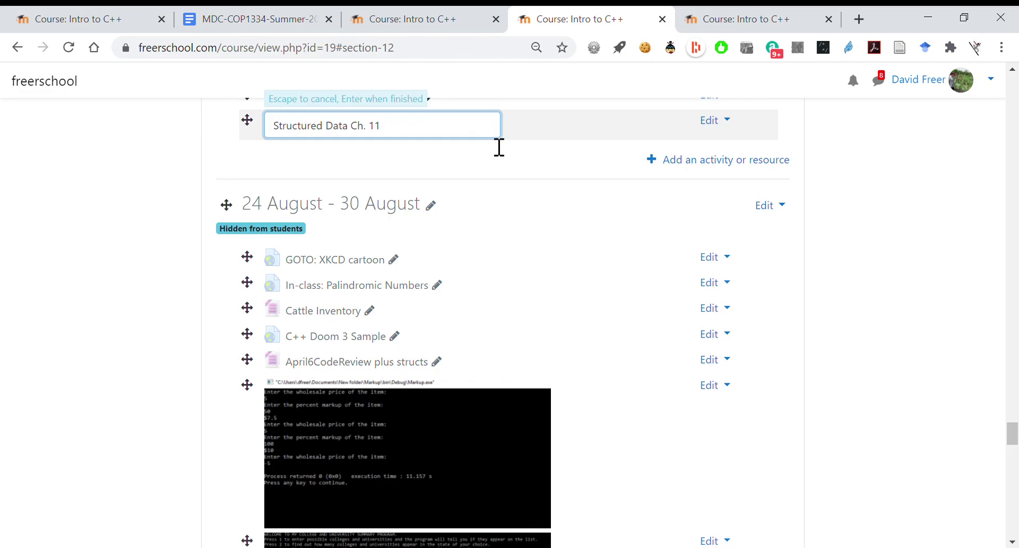
key("Return")
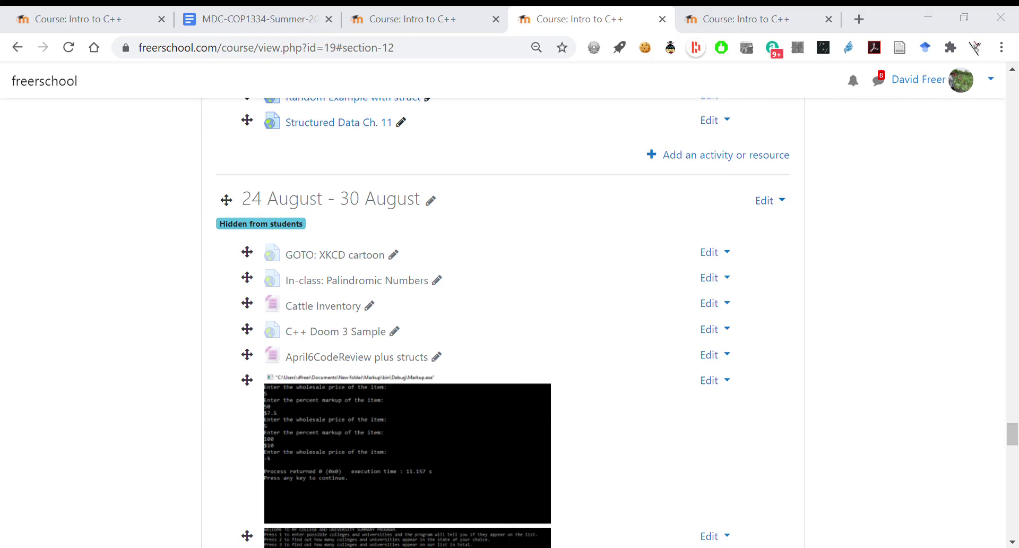
Step: Open the expresscomputer.in article on Google open sourcing its language interpretability tool in a new tab, decline the site's notification request, and read the article
left_click(855, 18)
type("https://www.expresscomputer.in/open-source/google-open-sources-its-language-interpretability-tool/62420/")
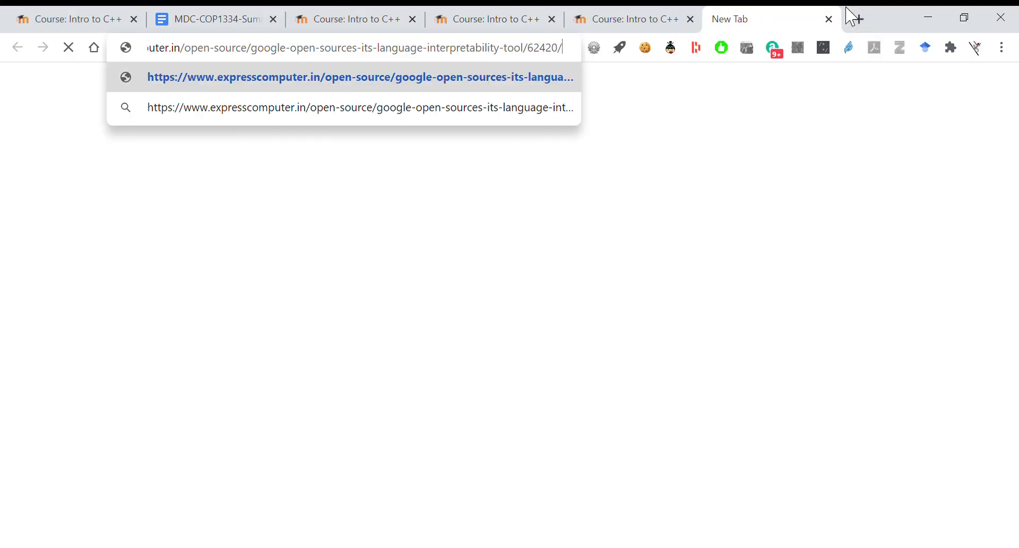
key("Return")
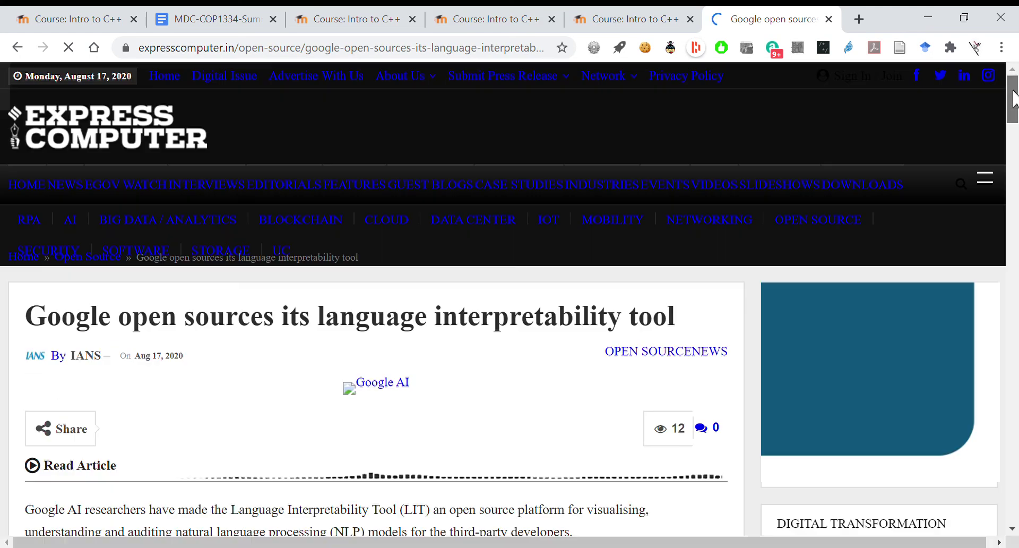
left_click_drag(1013, 99, 1014, 134)
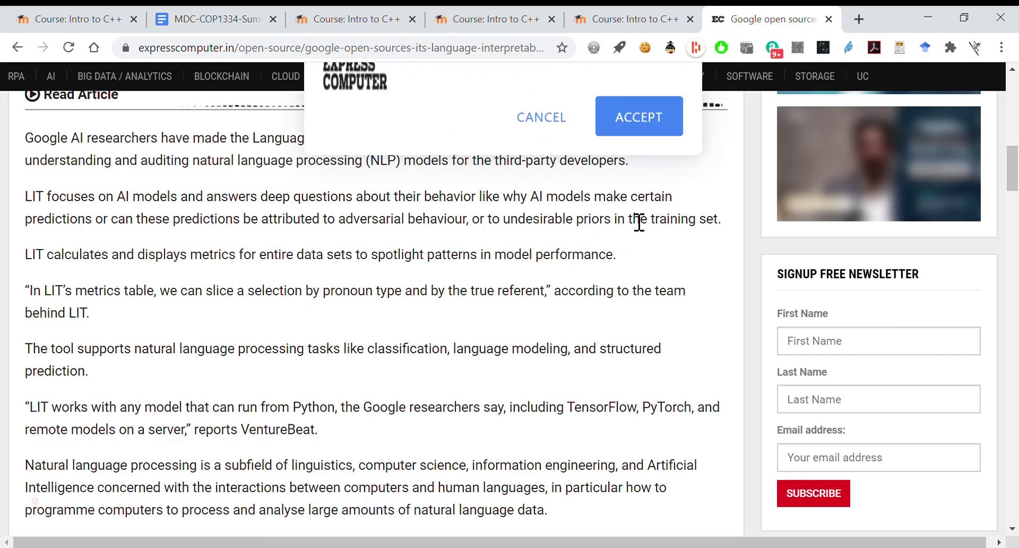
left_click(541, 167)
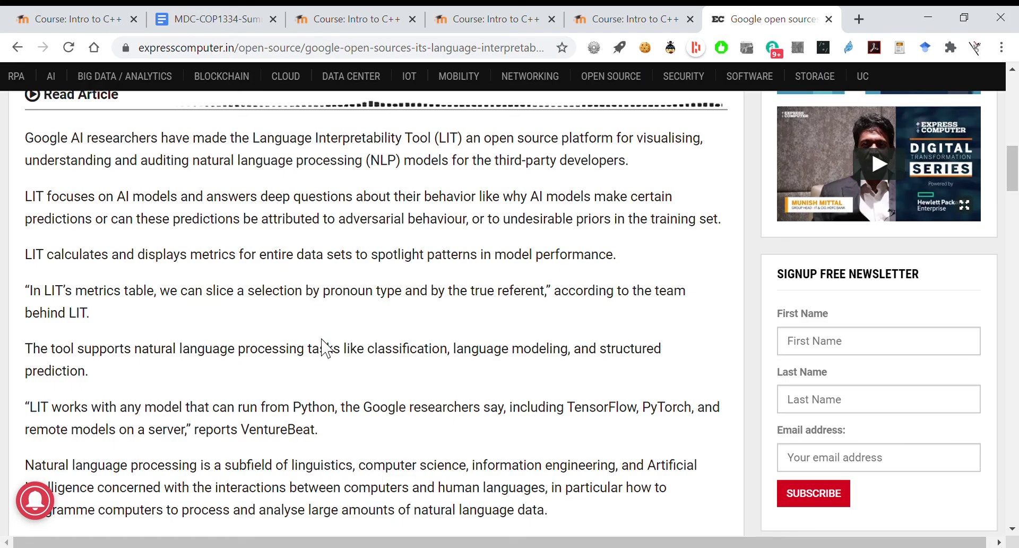
middle_click(335, 354)
left_click(324, 416)
scroll(374, 352, "up", 3)
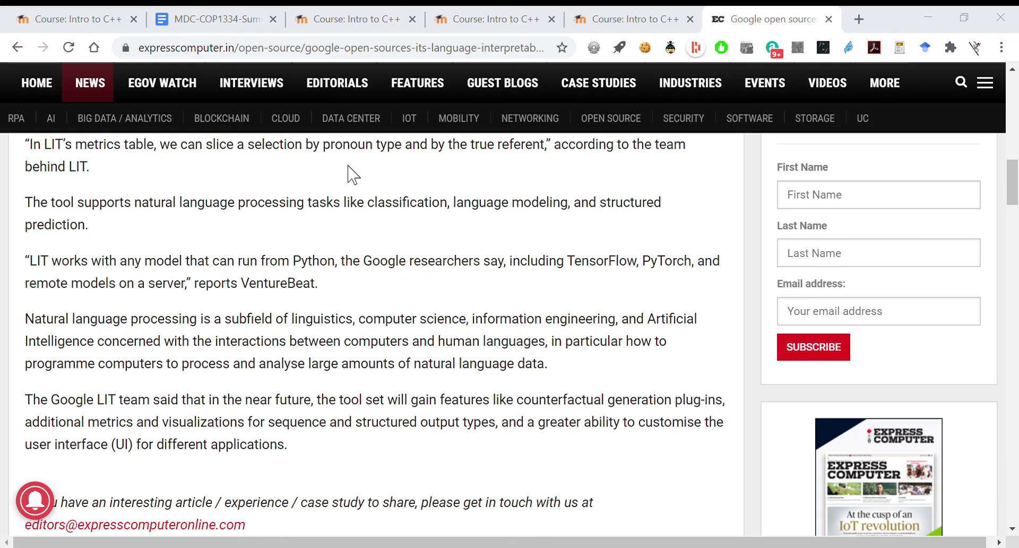
Step: Search the web for "eliza chatbot" and open the Eliza, Computer Therapist page from the results
left_click(340, 48)
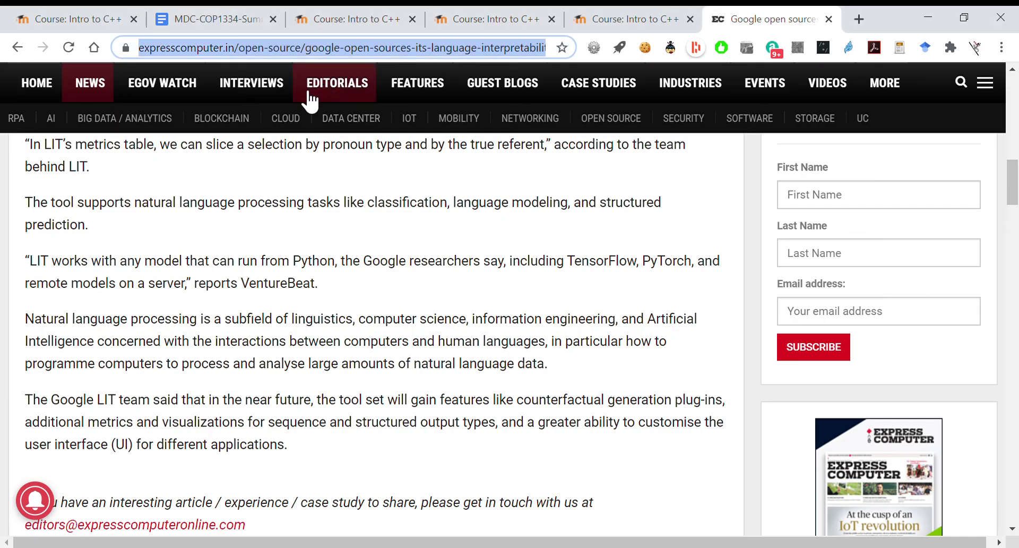
type("eliza chatbot")
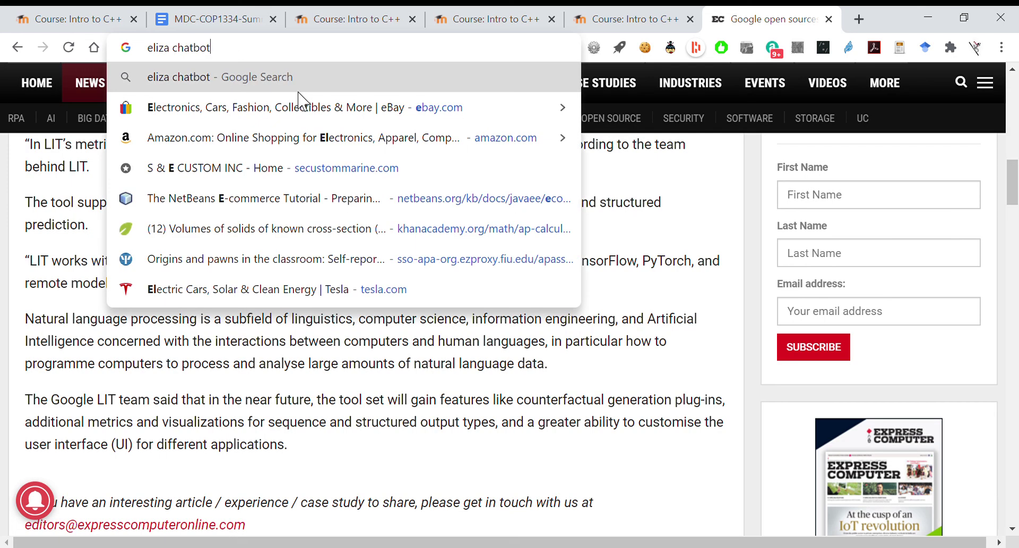
key("Return")
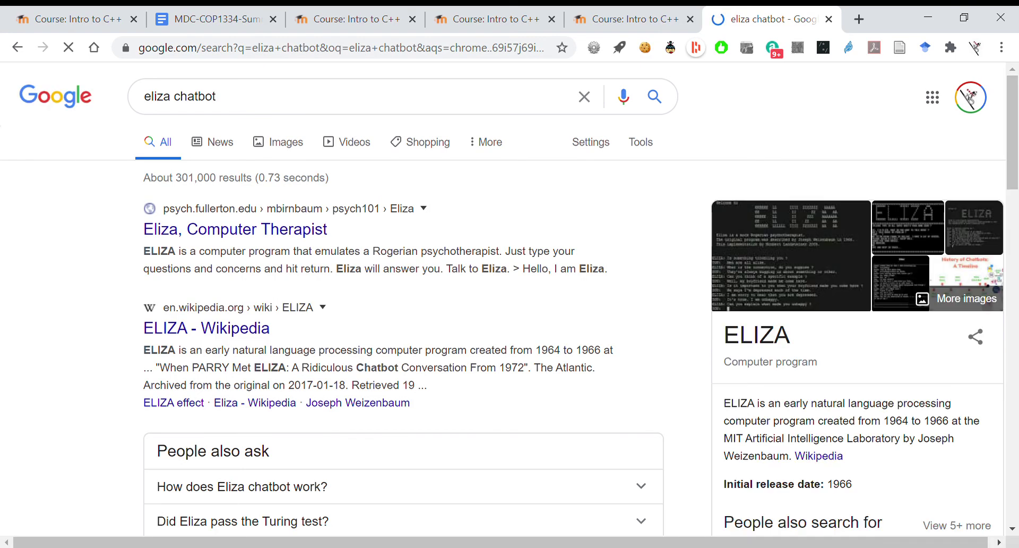
left_click(243, 234)
key("ctrl+l")
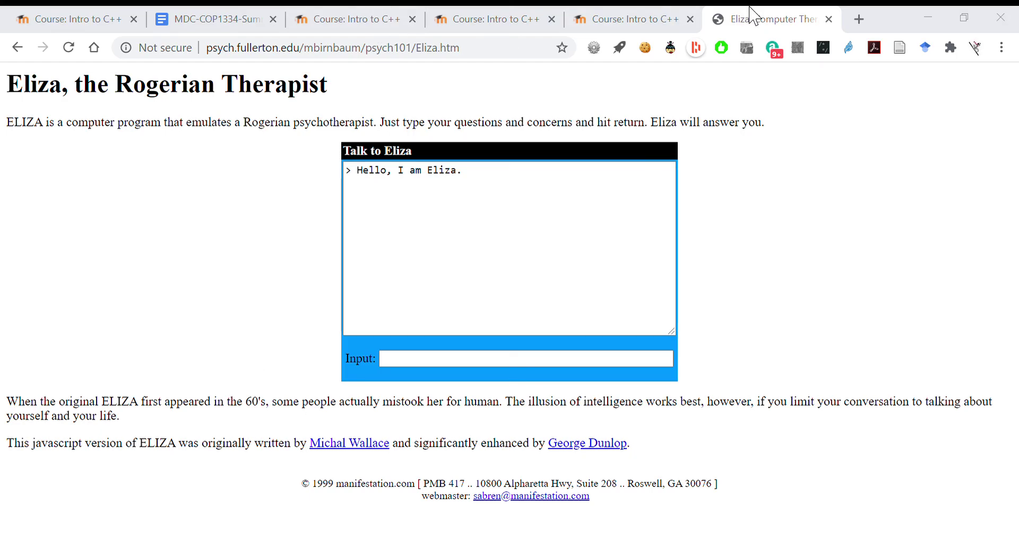
Step: Close the Eliza page and two surplus Intro to C++ tabs, and reload the remaining course page at the 17 August - 23 August section
key("ctrl+w")
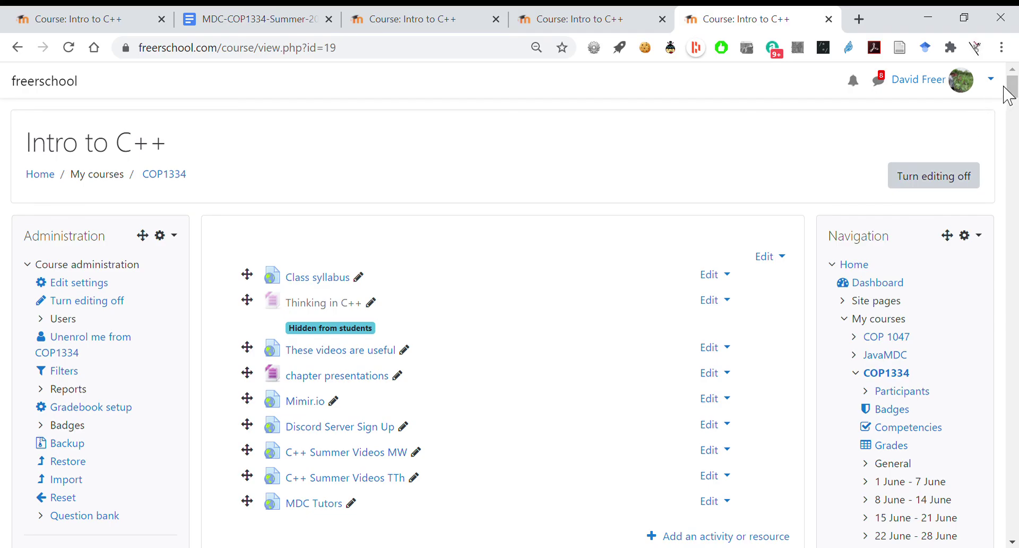
left_click_drag(1012, 86, 1011, 417)
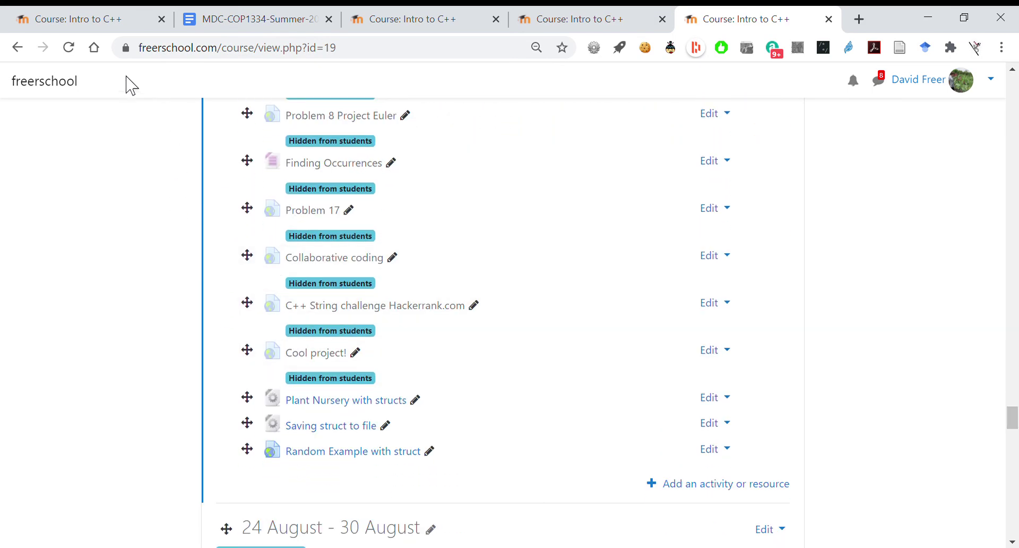
left_click(69, 47)
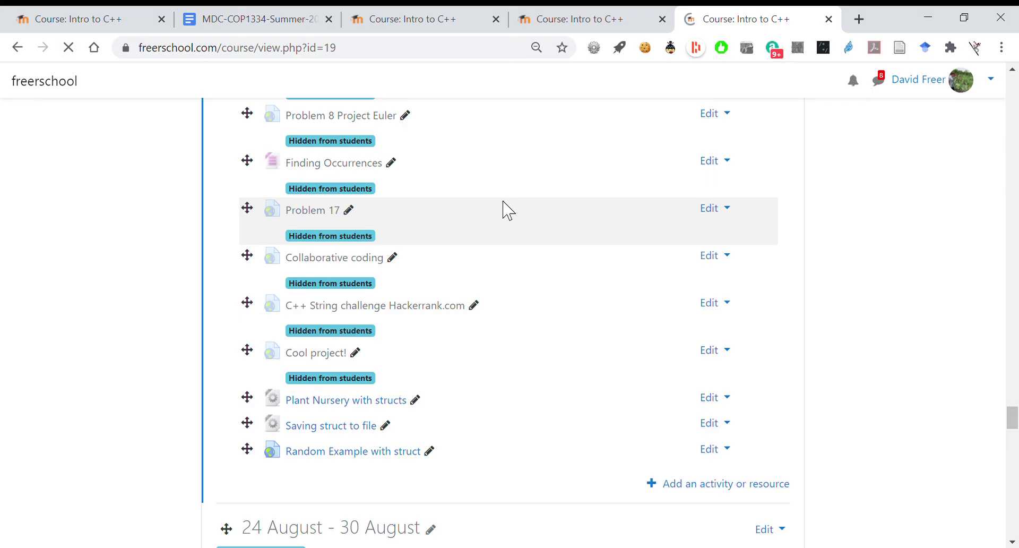
middle_click(570, 16)
middle_click(456, 16)
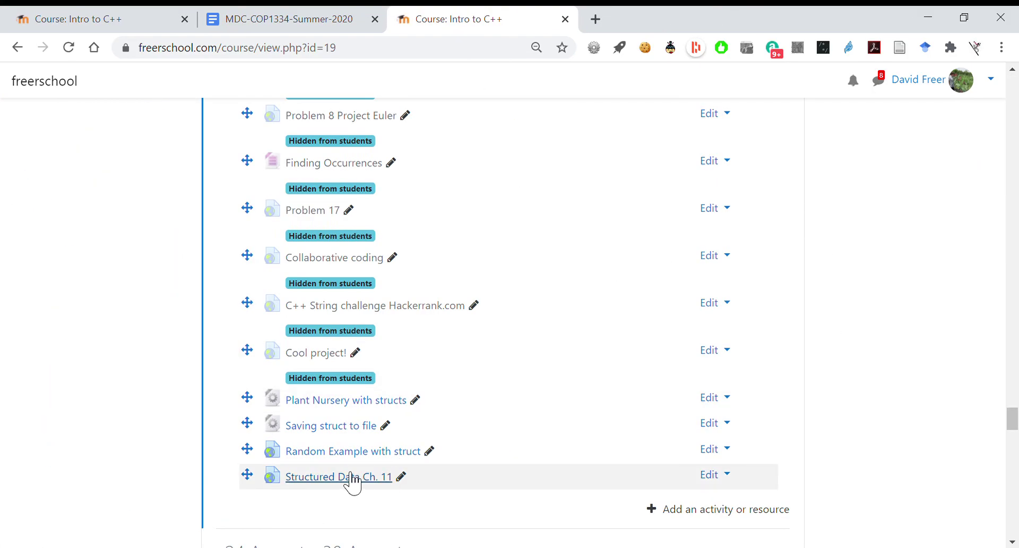
Step: Open the Structured Data Ch. 11 presentation from the course page in a separate tab and switch to it
middle_click(374, 432)
left_click(597, 16)
left_click(408, 66)
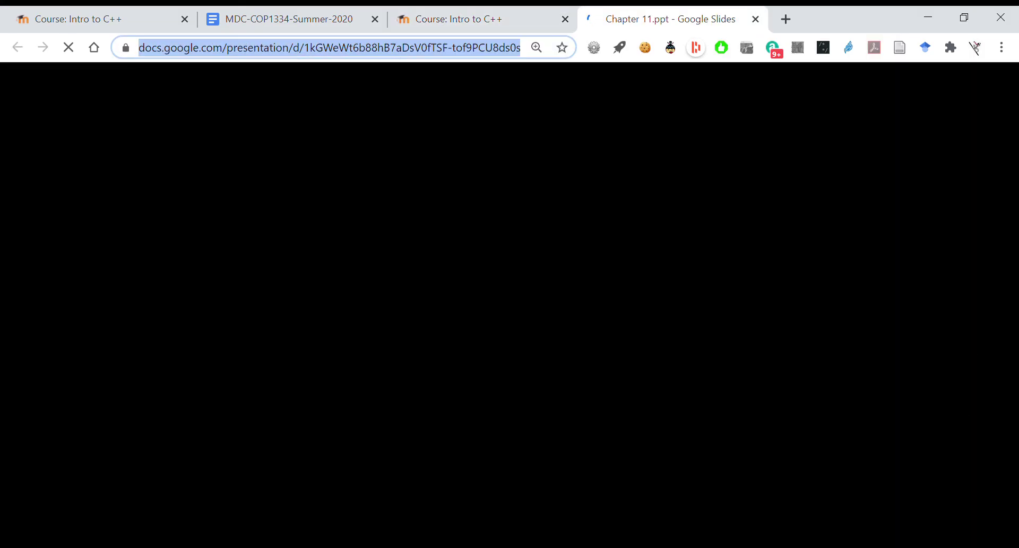